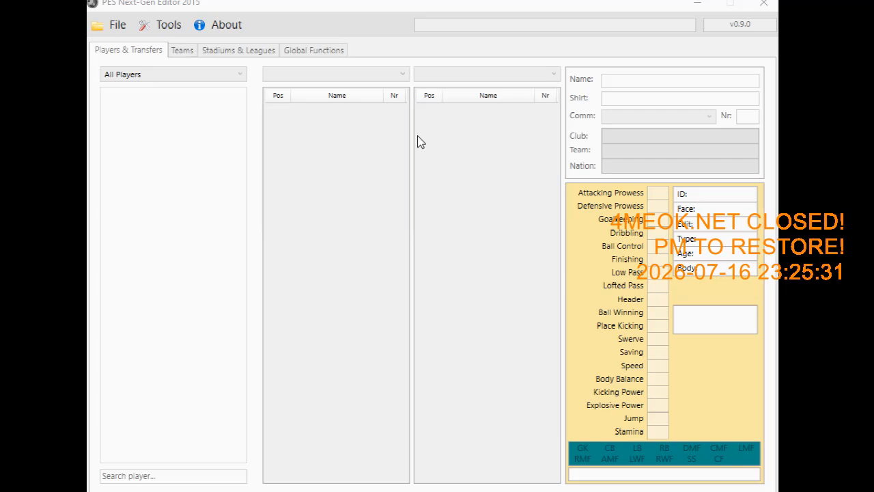
Load the option file EDIT.bin from the game's save folder.
click(117, 31)
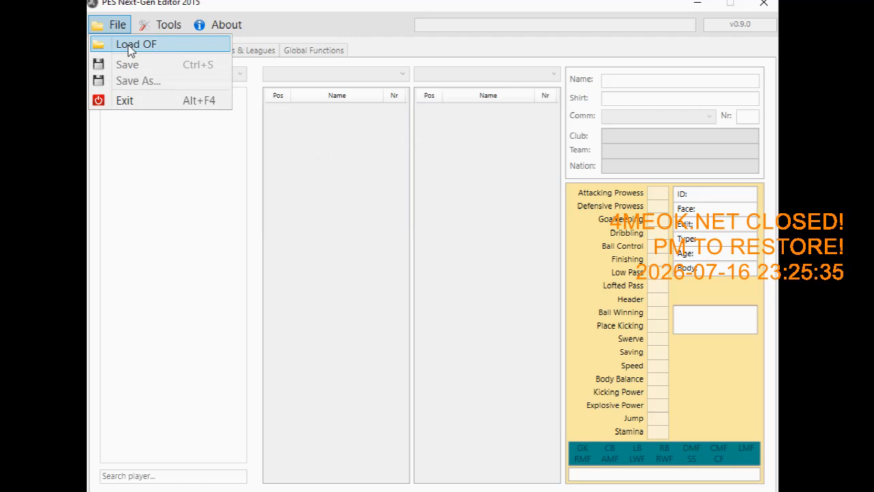
click(128, 45)
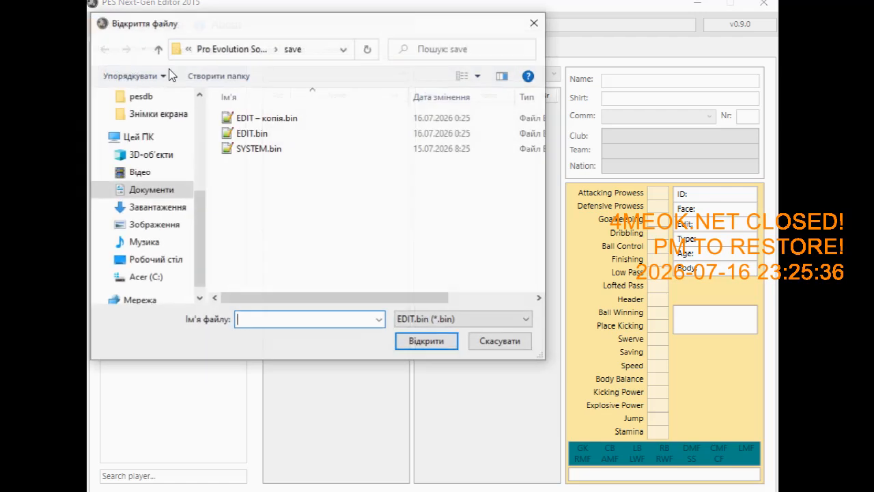
double_click(267, 140)
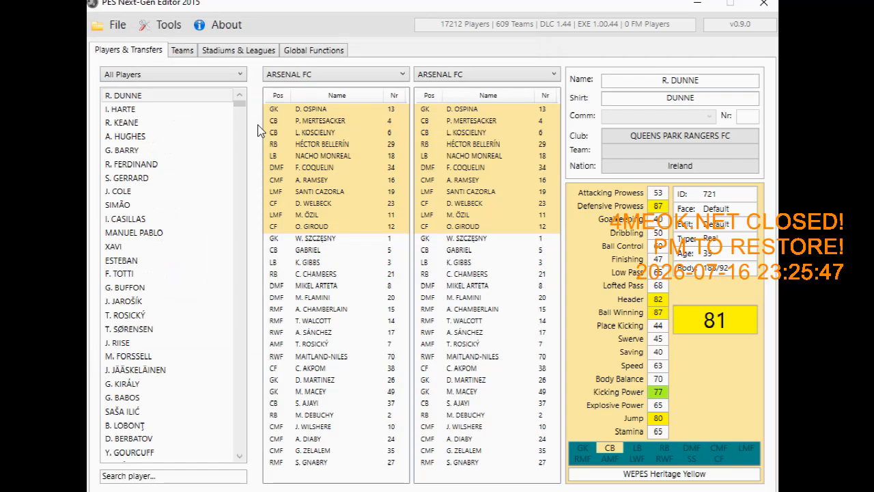
Look over the global name functions, the stadium list and the balls assigned to Copa Libertadores, Barclays Premier League and Serie A.
click(308, 52)
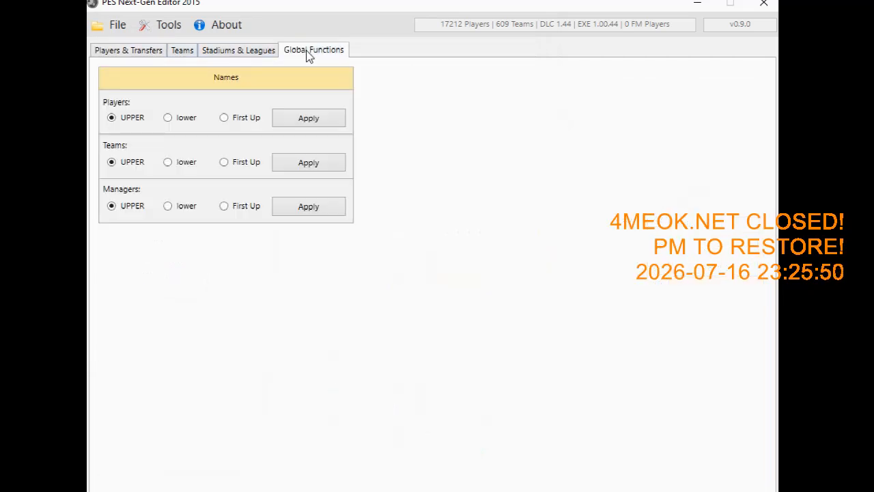
click(257, 59)
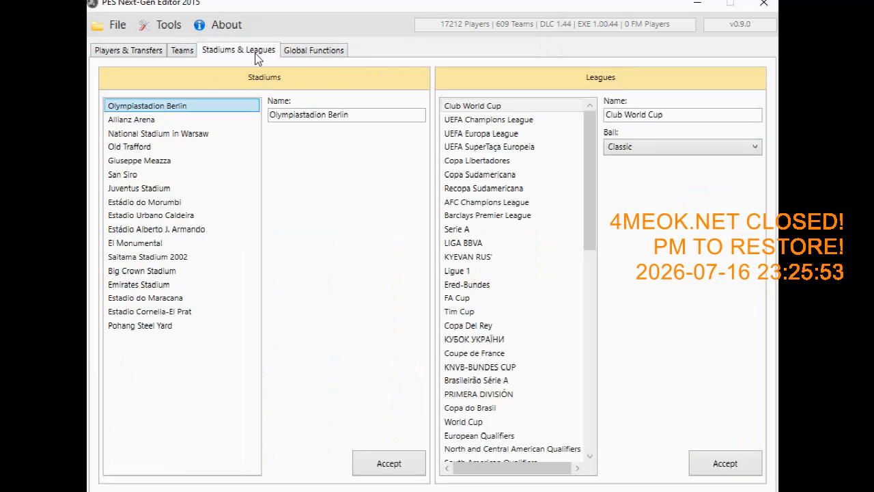
click(489, 162)
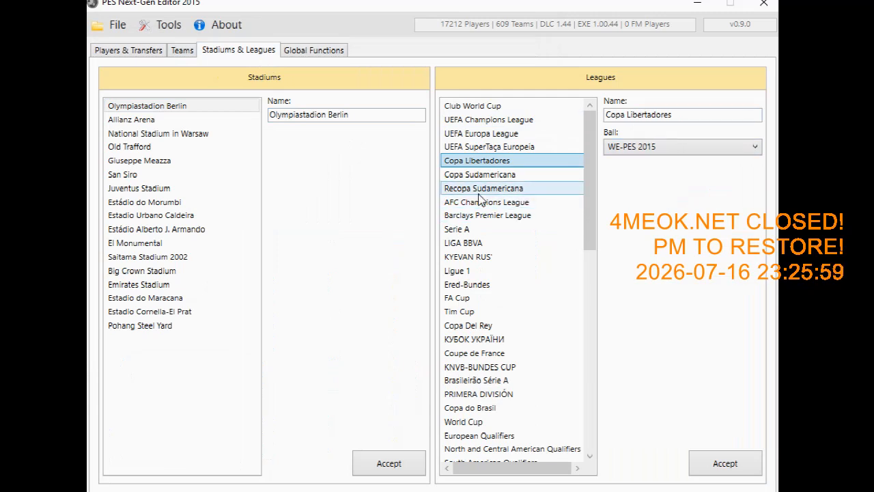
click(483, 216)
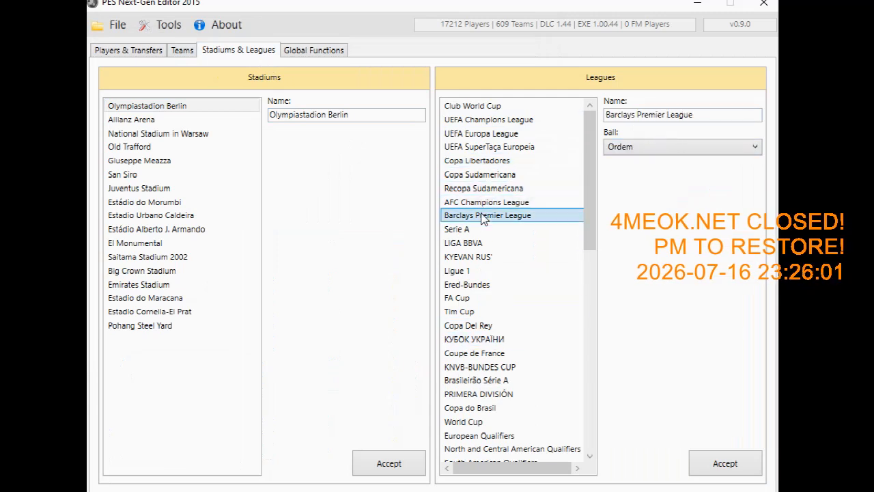
click(467, 229)
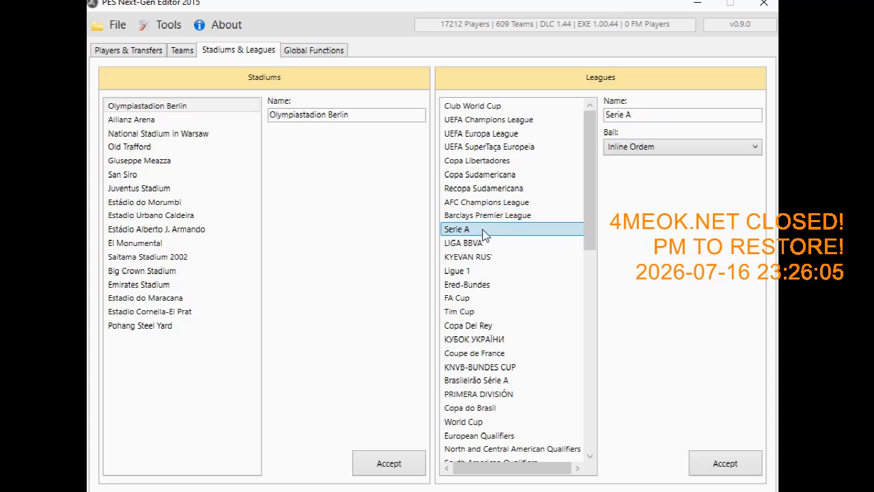
click(647, 145)
click(647, 145)
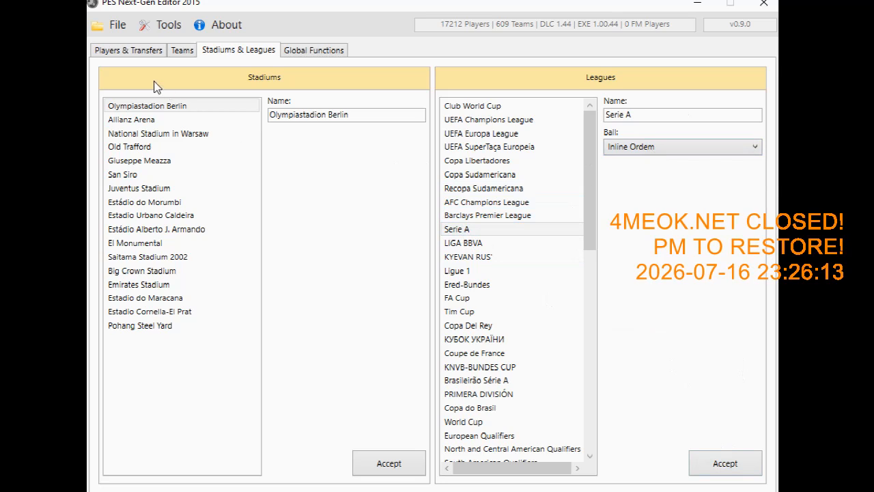
click(114, 25)
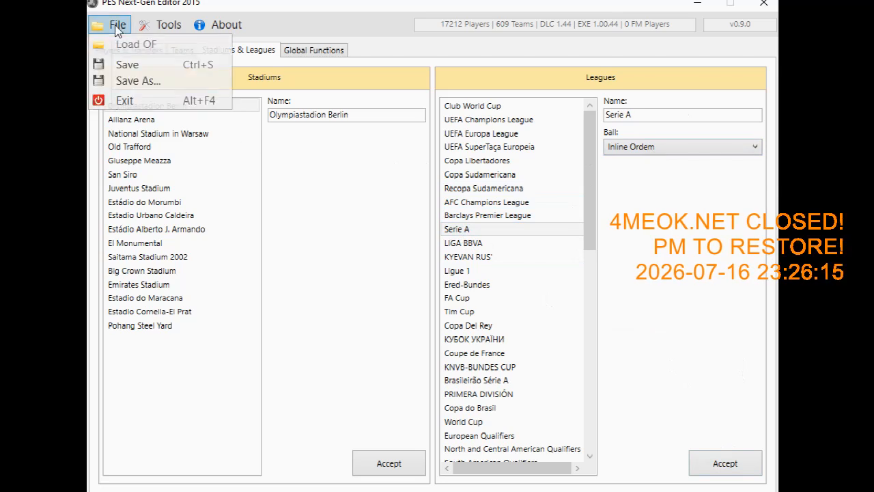
mouse_move(219, 24)
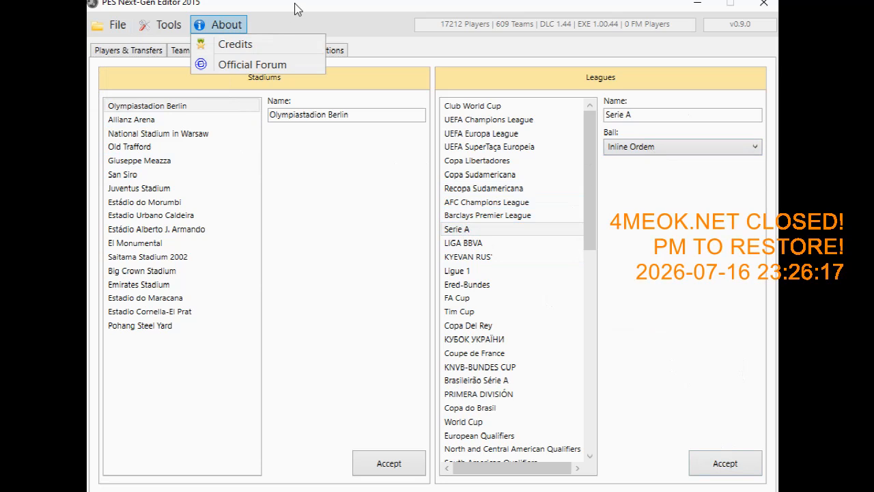
click(297, 8)
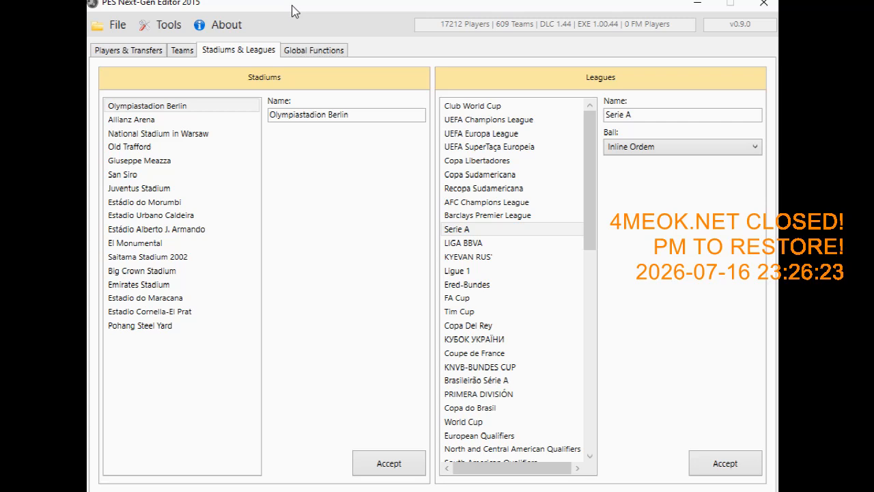
click(184, 27)
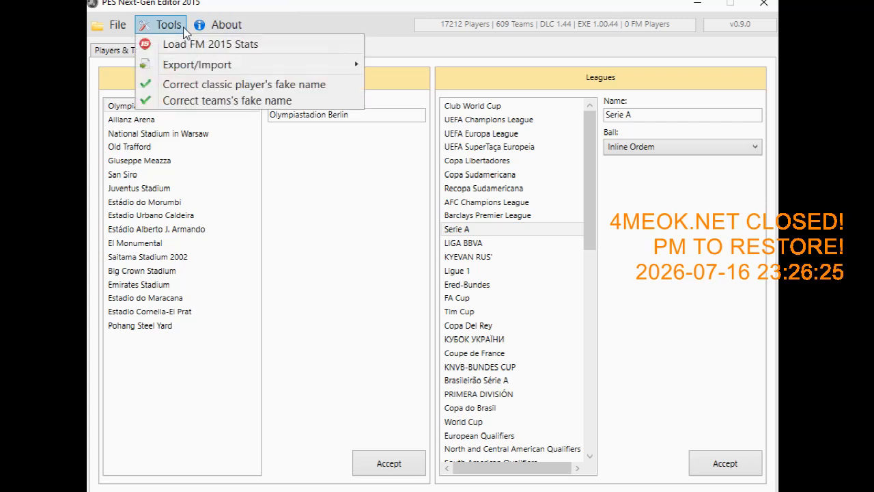
mouse_move(260, 63)
mouse_move(235, 24)
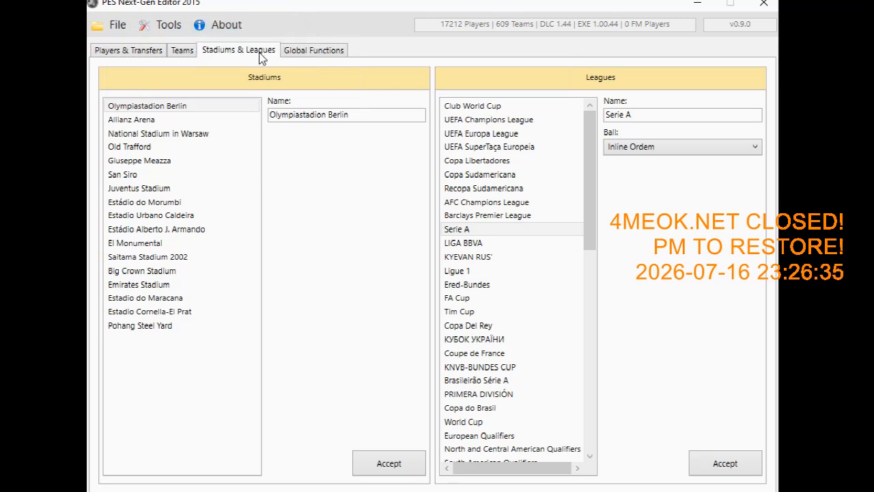
click(192, 58)
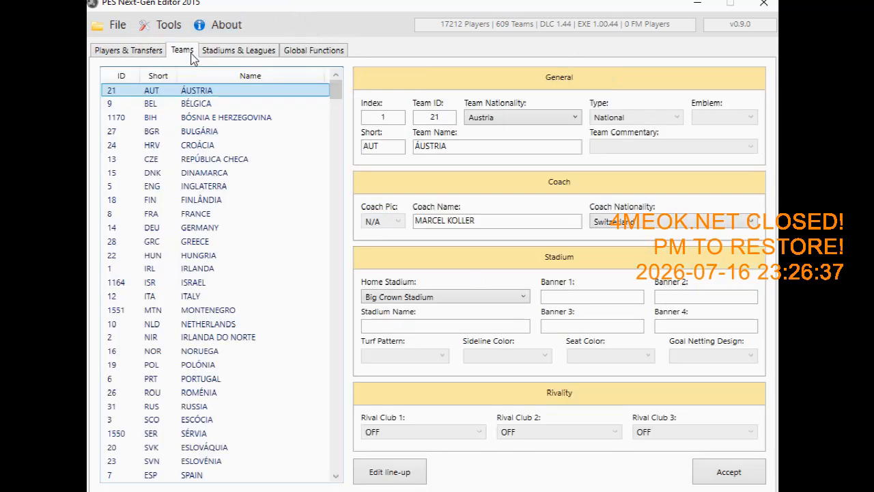
click(153, 59)
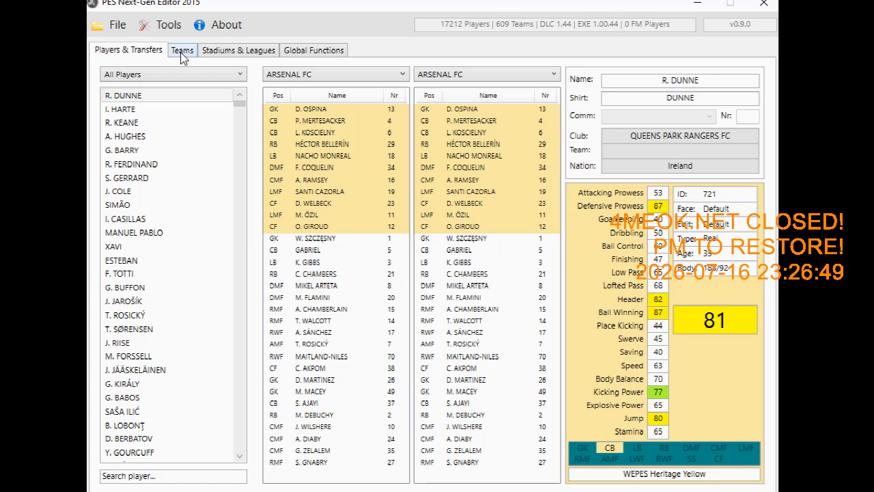
Export the FINLÂNDIA national team from the teams list to FINLANDIA.T15 in the save folder.
click(182, 53)
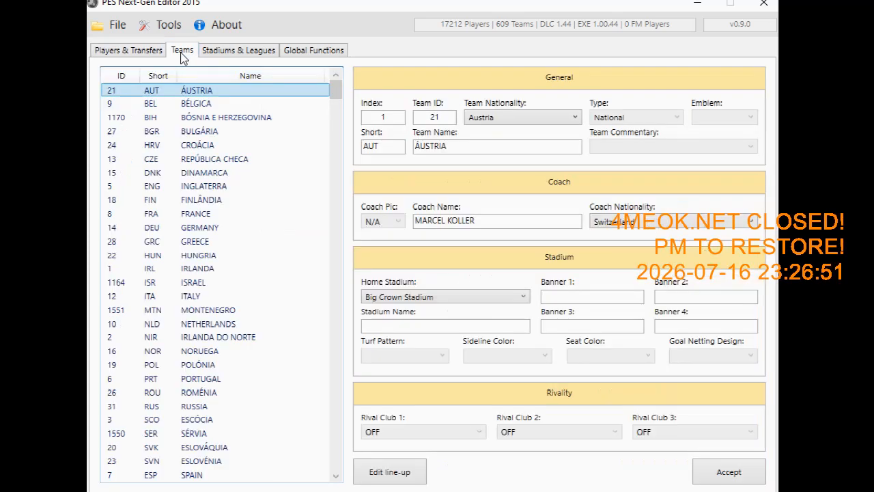
click(200, 145)
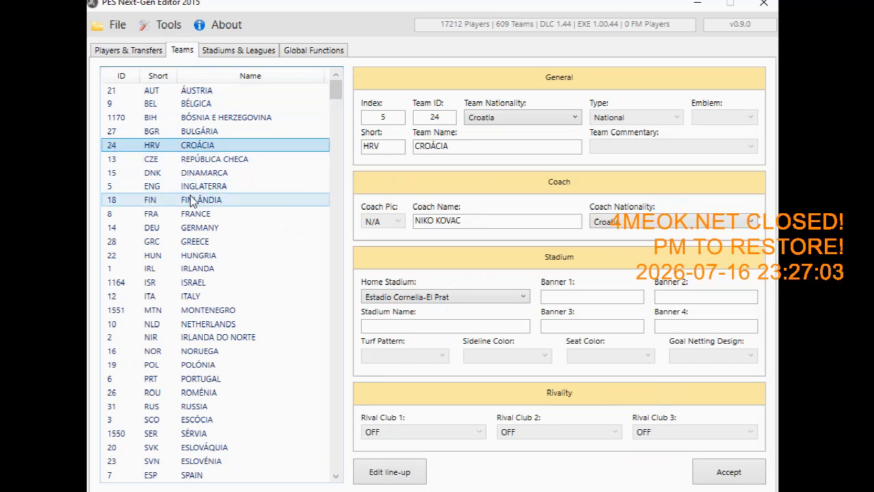
click(118, 209)
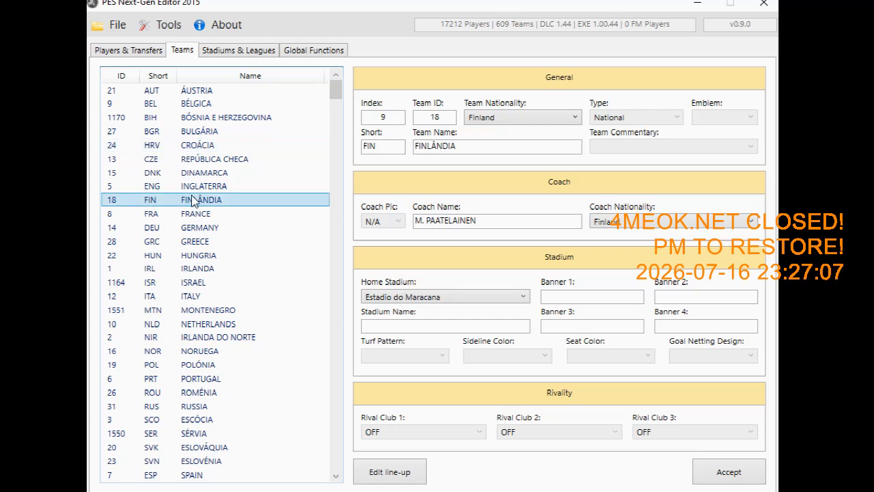
right_click(199, 200)
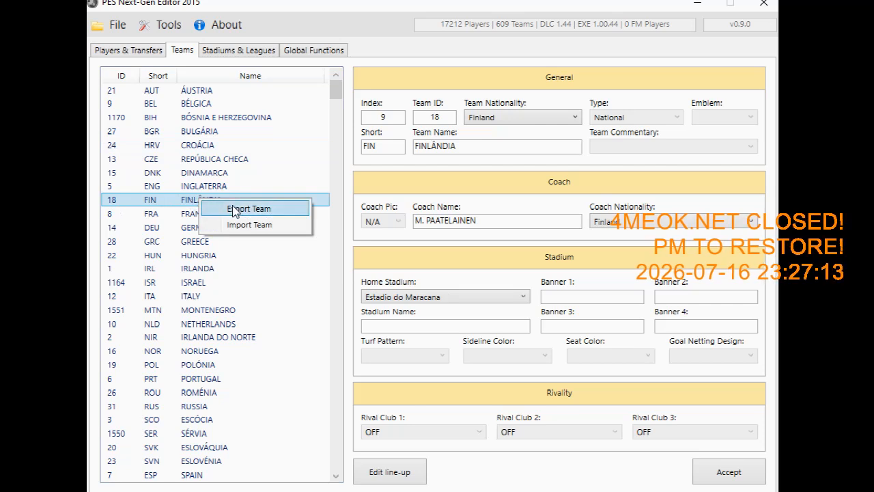
click(235, 209)
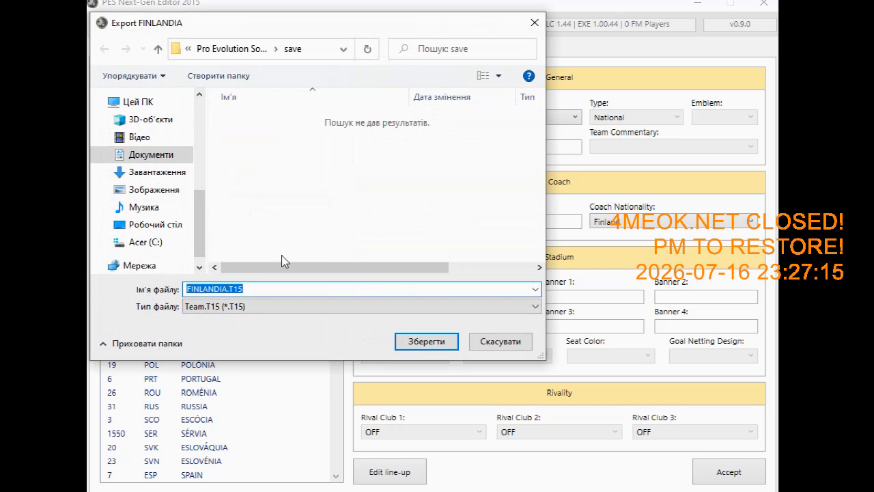
click(424, 344)
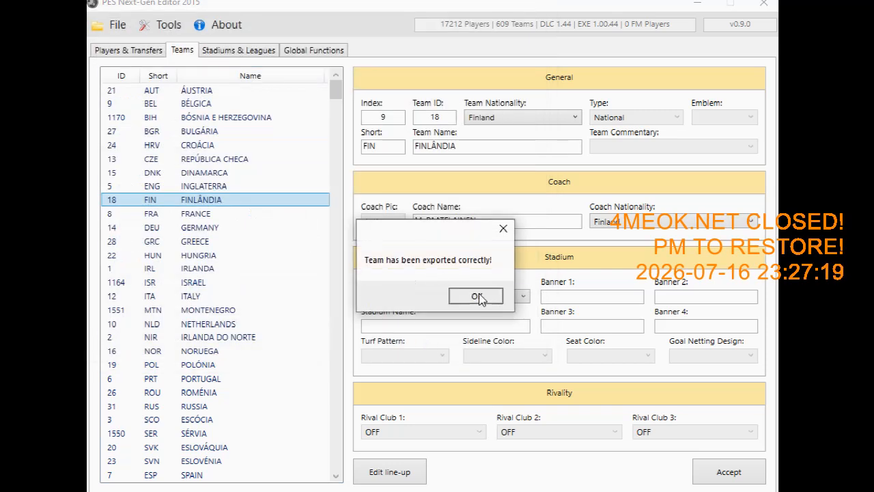
click(476, 296)
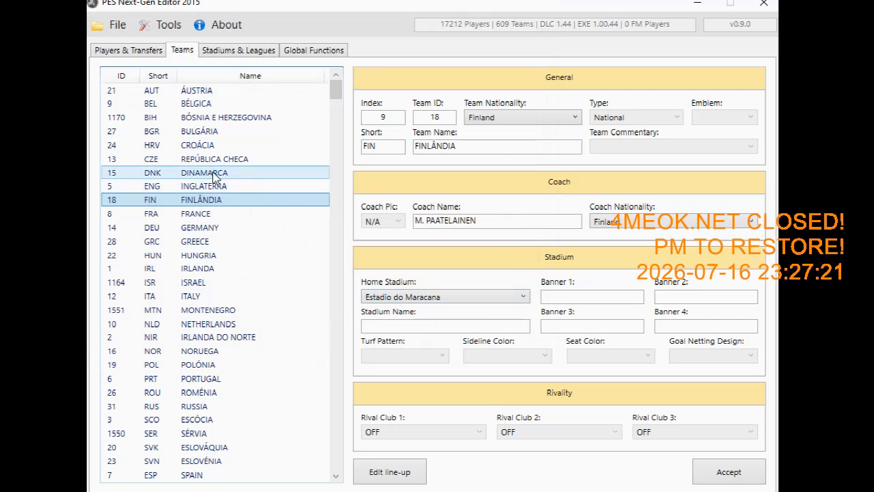
Export the CROÁCIA national team to CROACIA.T15 in the save folder.
click(199, 149)
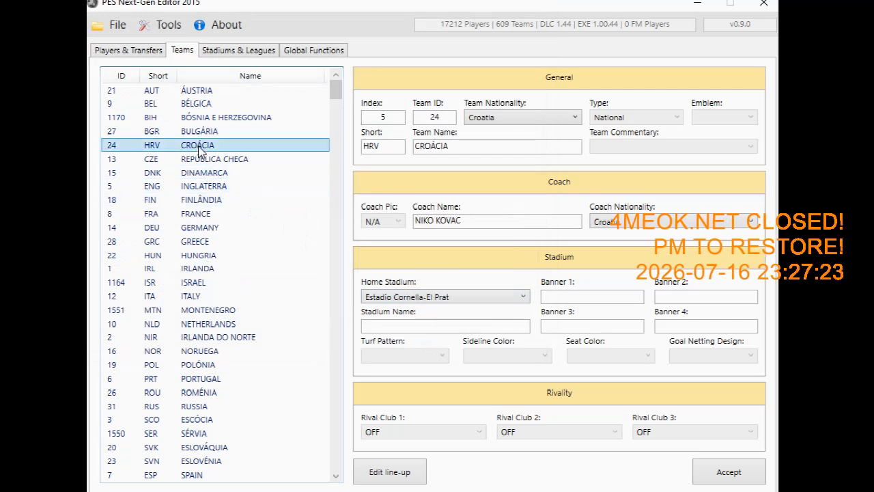
right_click(200, 149)
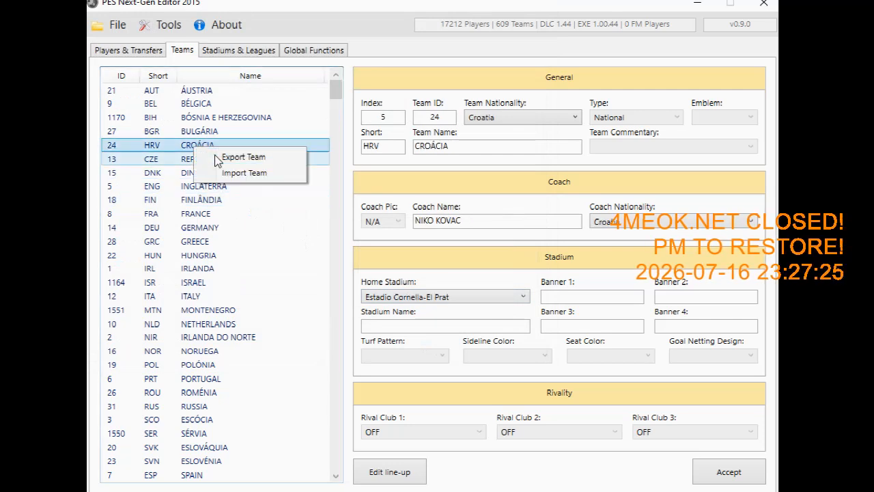
click(213, 156)
click(424, 341)
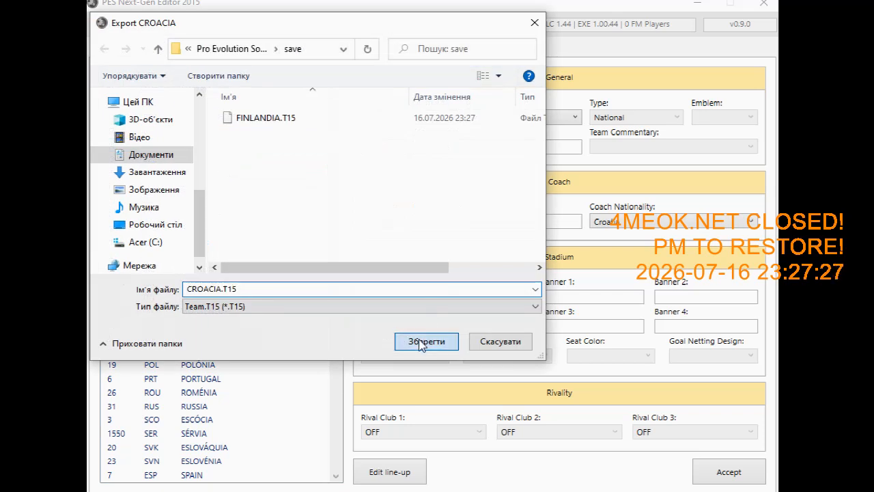
click(475, 295)
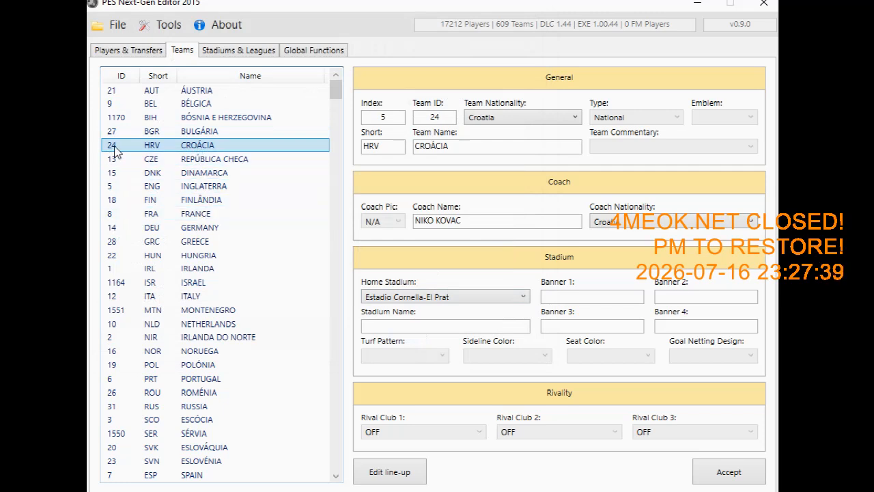
Import FINLANDIA.T15 into the CROÁCIA team slot with ID 24.
right_click(191, 147)
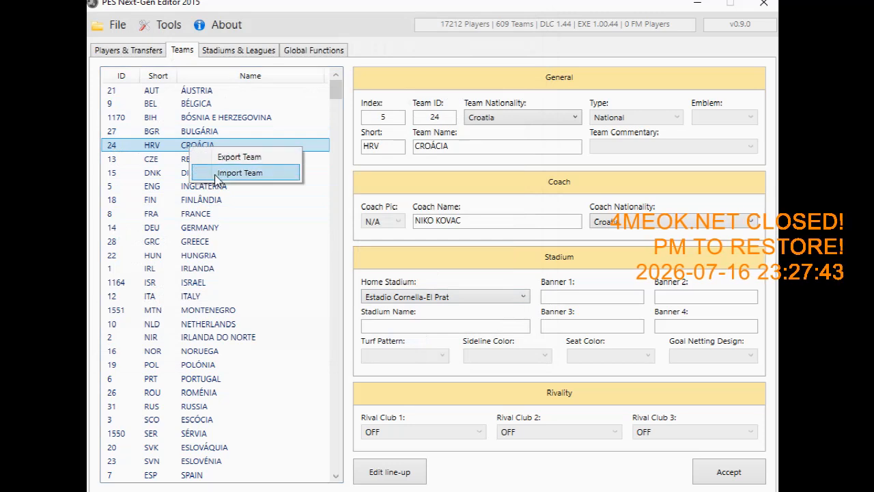
click(217, 176)
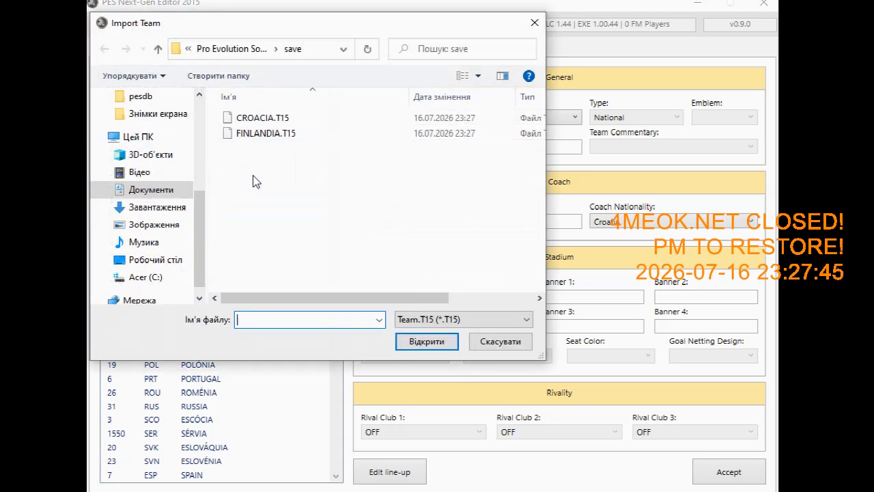
double_click(277, 133)
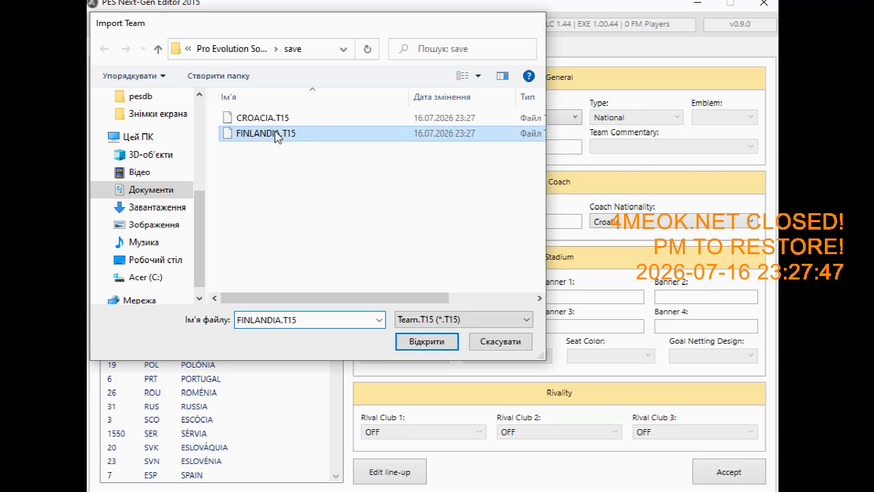
click(472, 296)
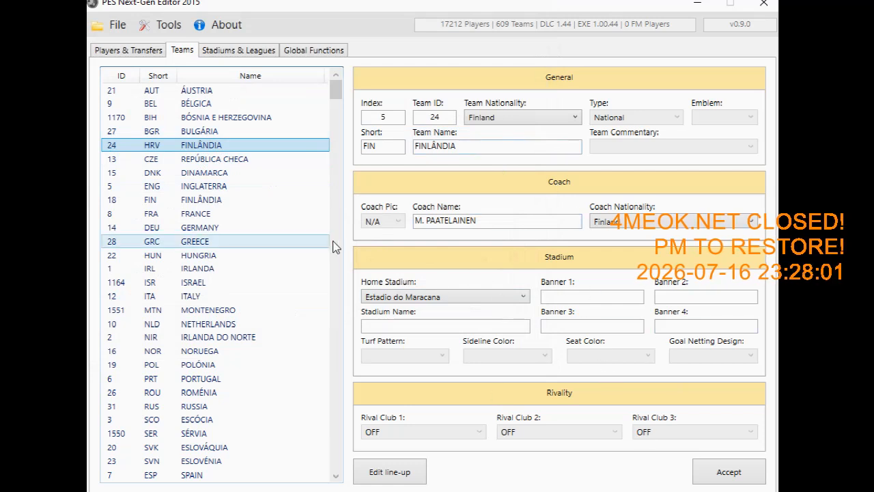
Import CROACIA.T15 into the FINLÂNDIA team slot with ID 18.
click(210, 200)
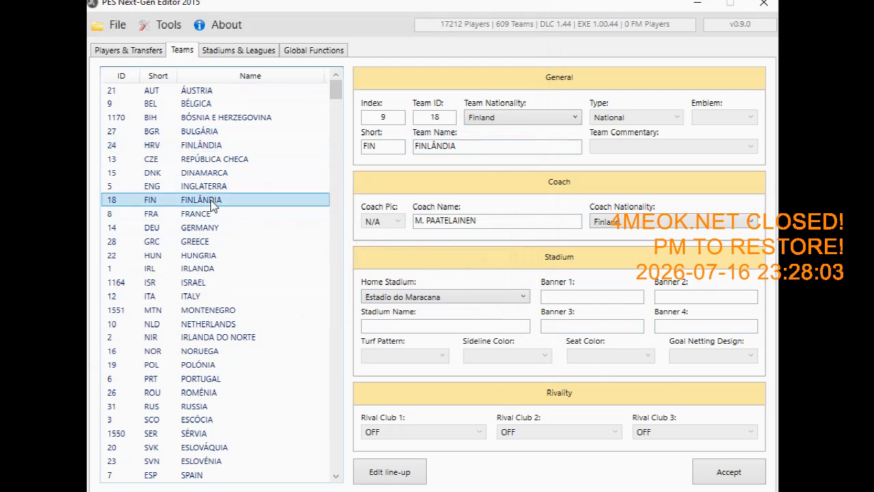
right_click(211, 200)
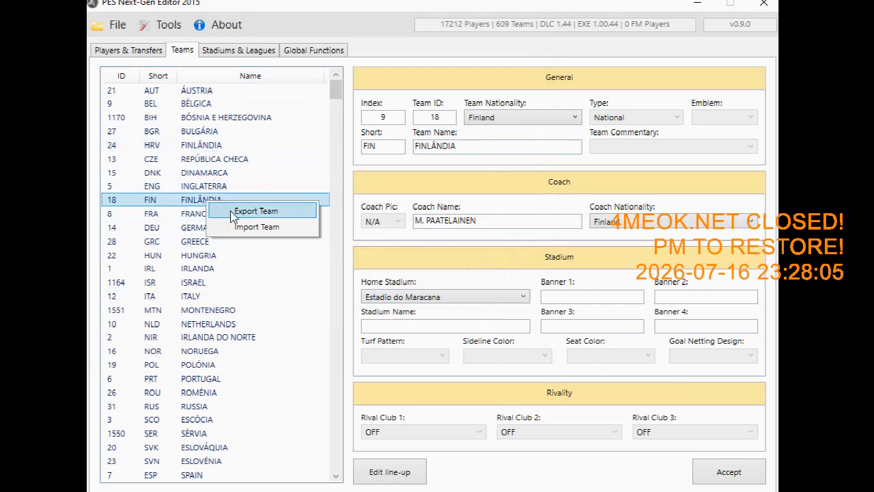
click(241, 228)
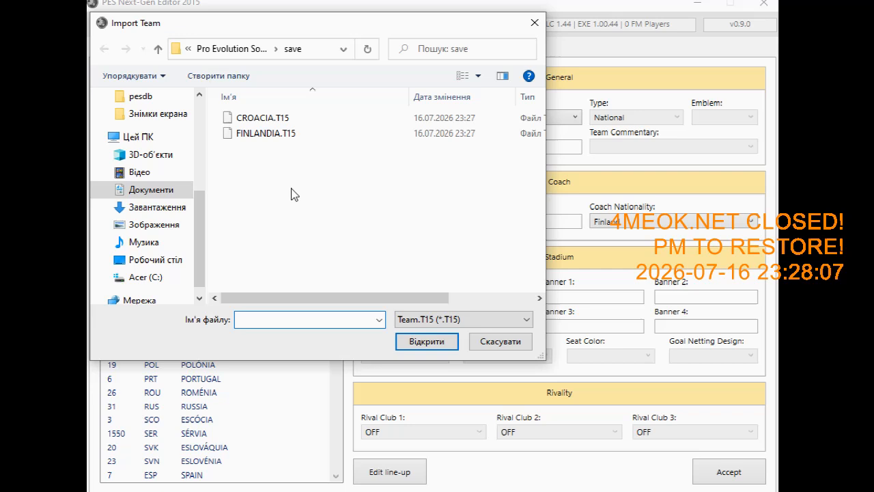
double_click(260, 118)
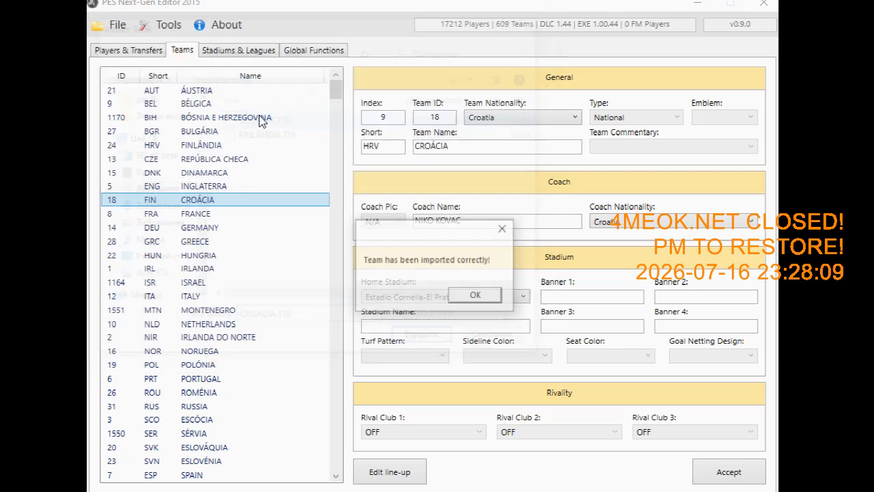
Load the CROÁCIA squad as the first transfer team and the FINLÂNDIA squad as the second.
click(473, 295)
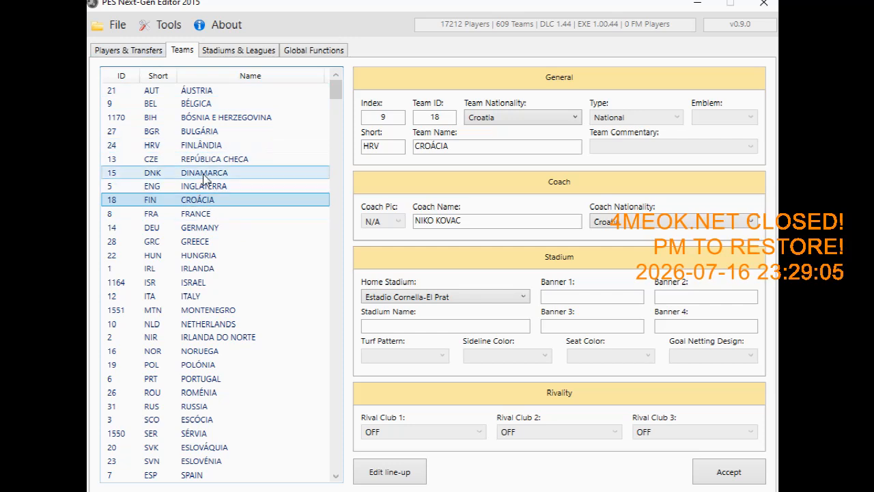
click(110, 55)
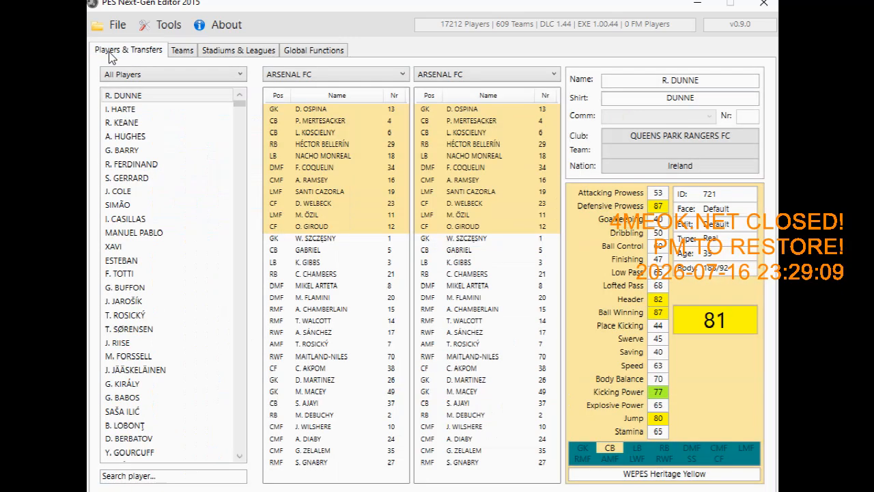
click(404, 74)
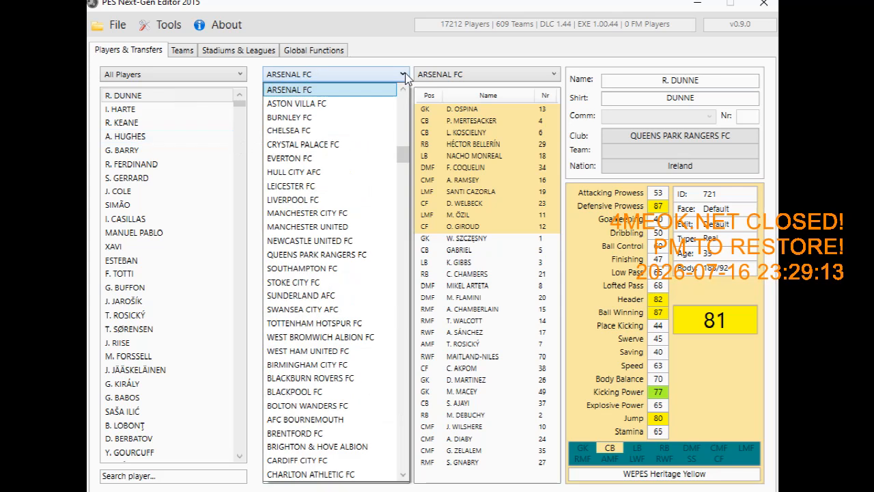
key(c)
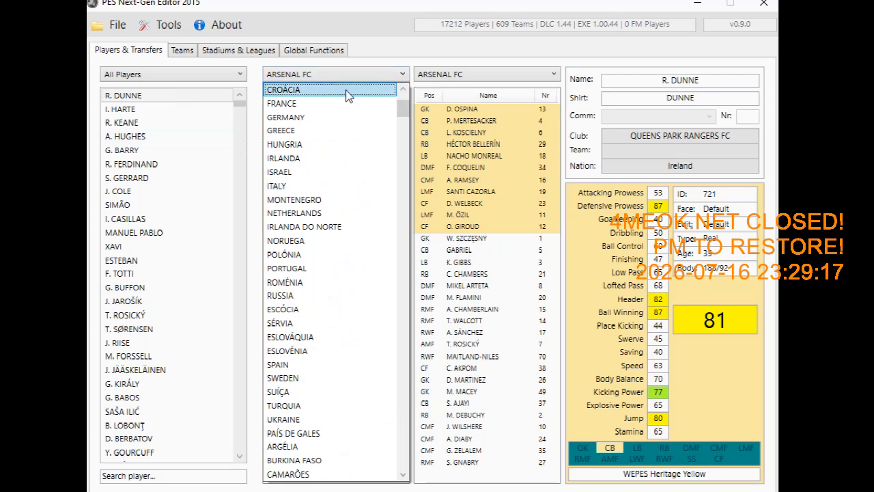
click(393, 90)
click(470, 75)
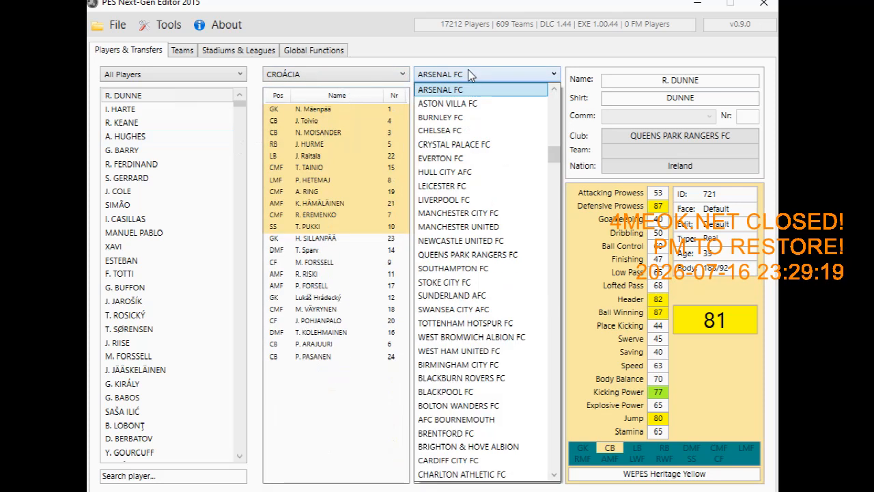
key(f)
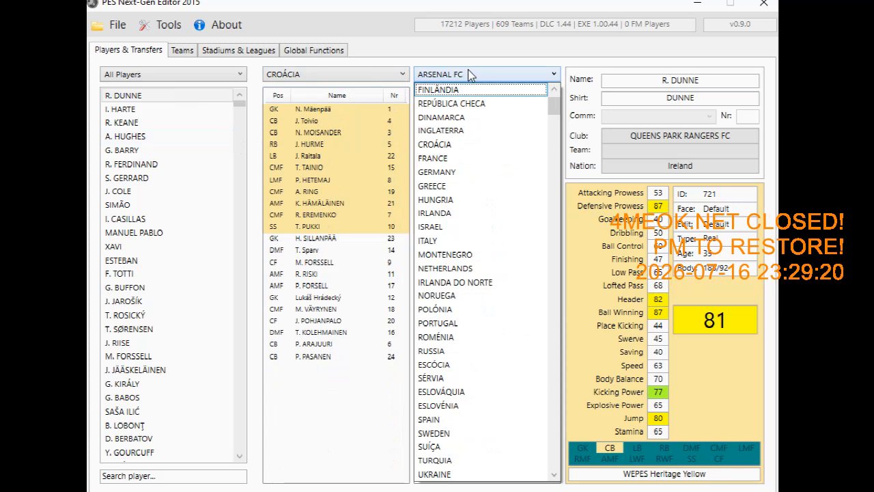
click(440, 90)
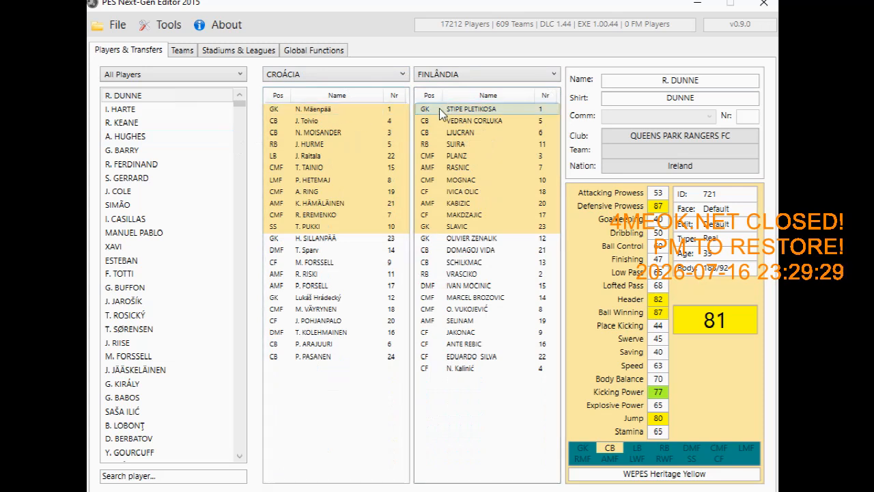
Transfer N. Mäenpää, J. Toivio and N. MOISANDER from the CROÁCIA squad to the FINLÂNDIA squad.
click(321, 114)
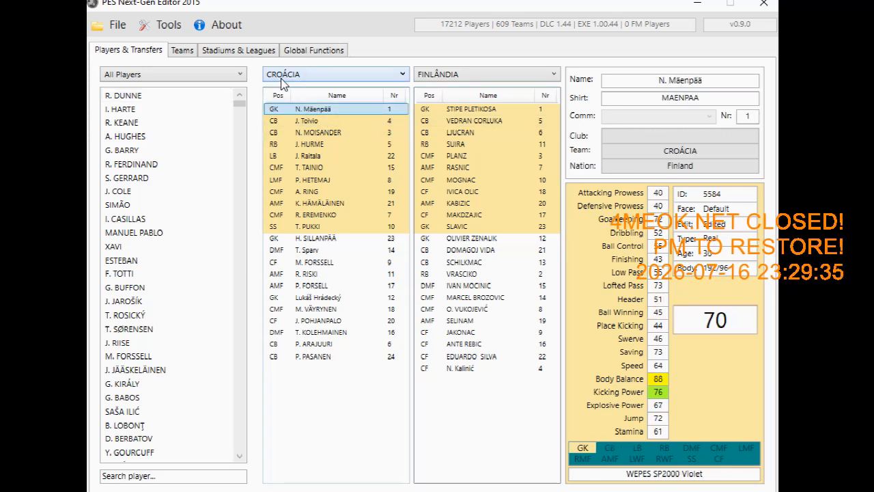
right_click(313, 108)
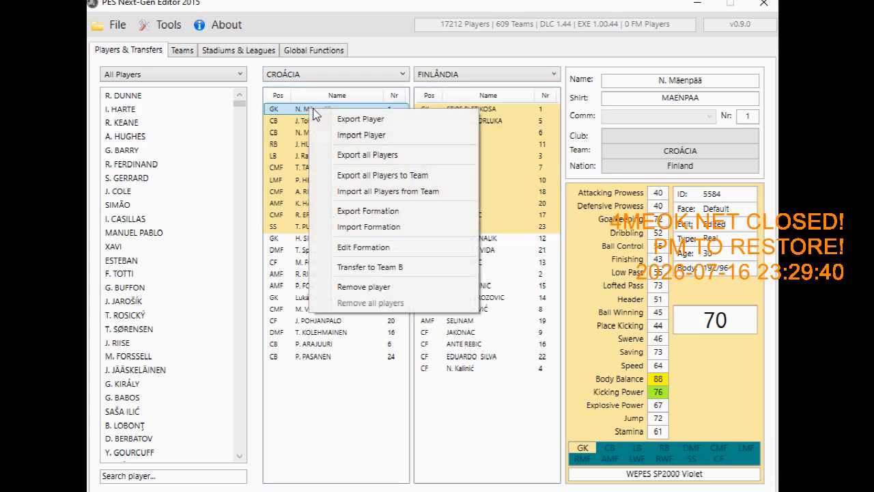
click(371, 268)
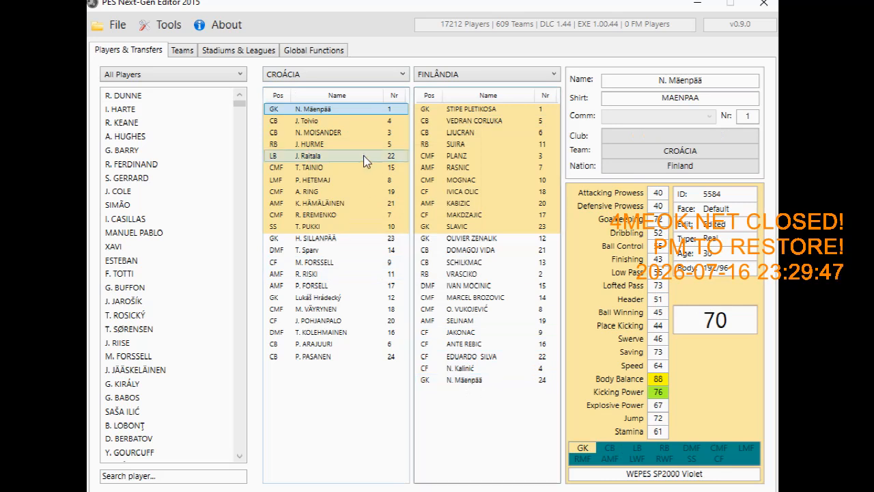
click(315, 120)
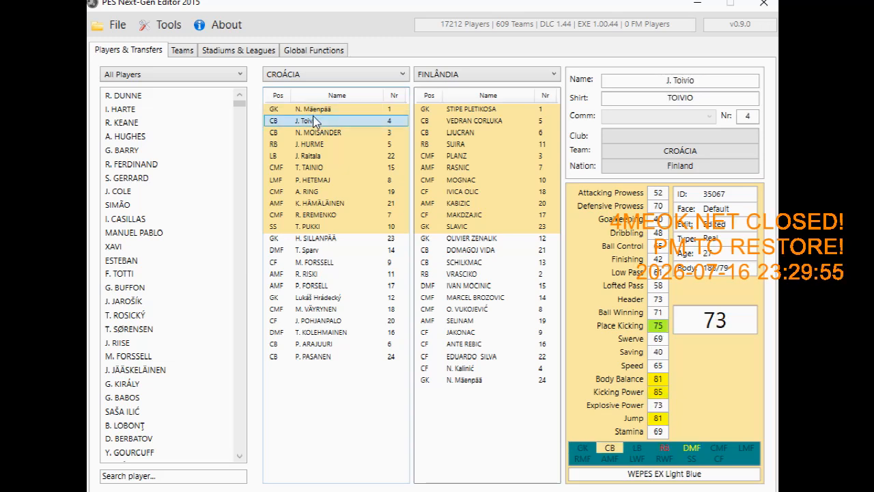
right_click(313, 120)
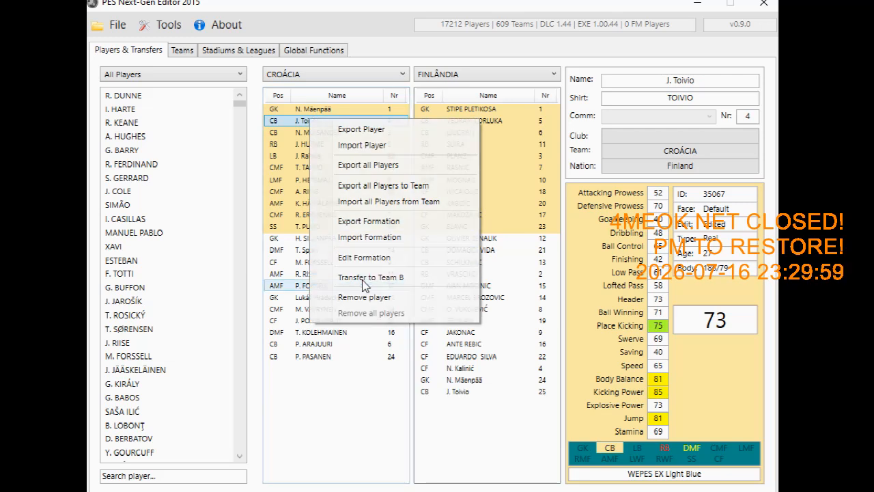
click(362, 277)
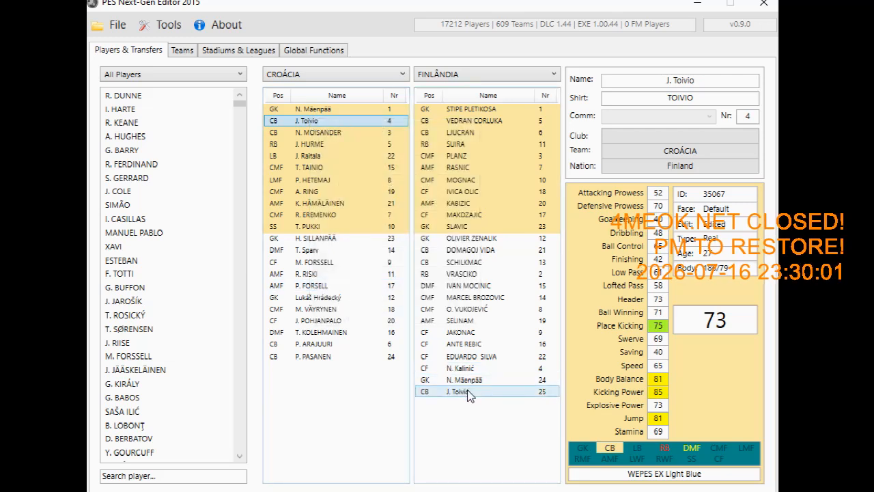
click(338, 133)
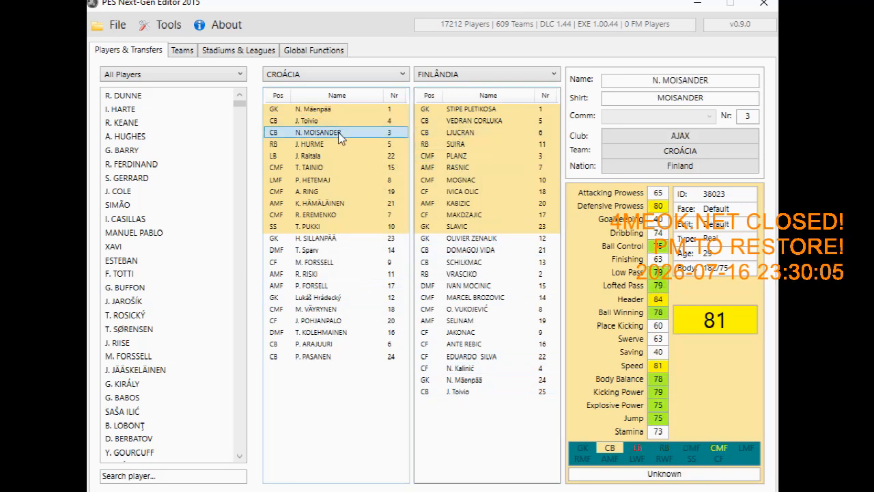
right_click(338, 132)
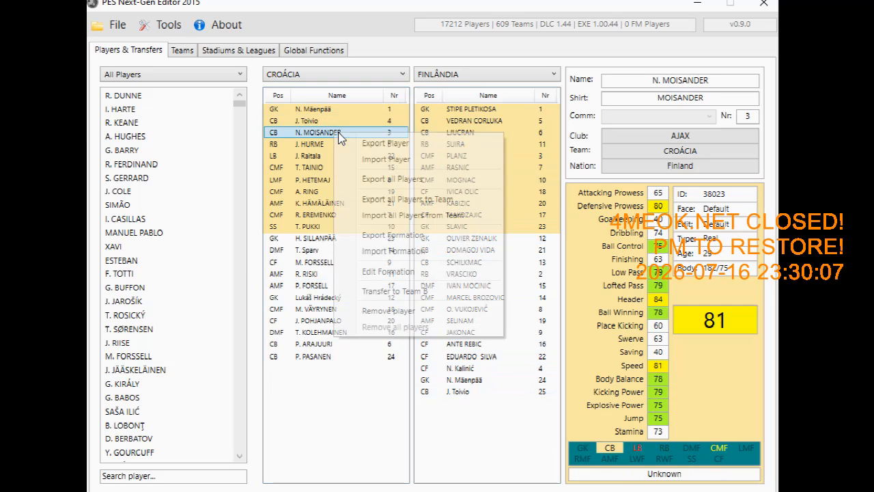
click(415, 293)
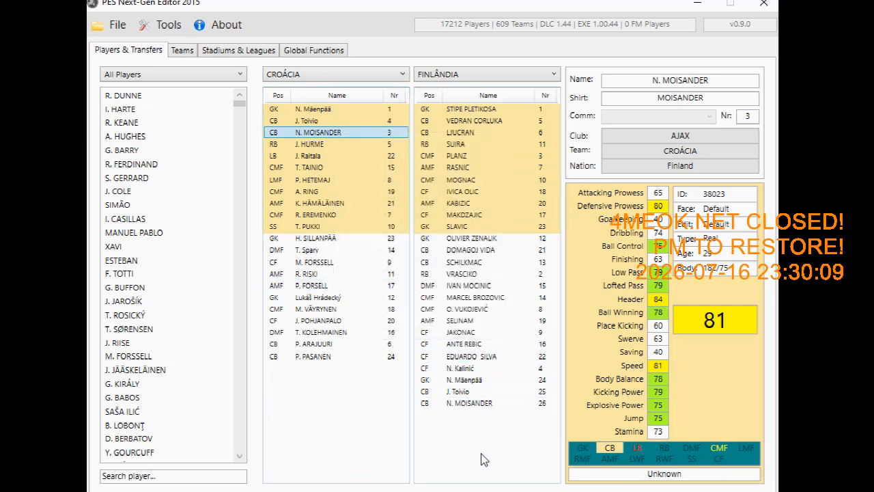
Transfer STIPE PLETIKOSA and VEDRAN CORLUKA from the FINLÂNDIA squad to the CROÁCIA squad.
click(459, 113)
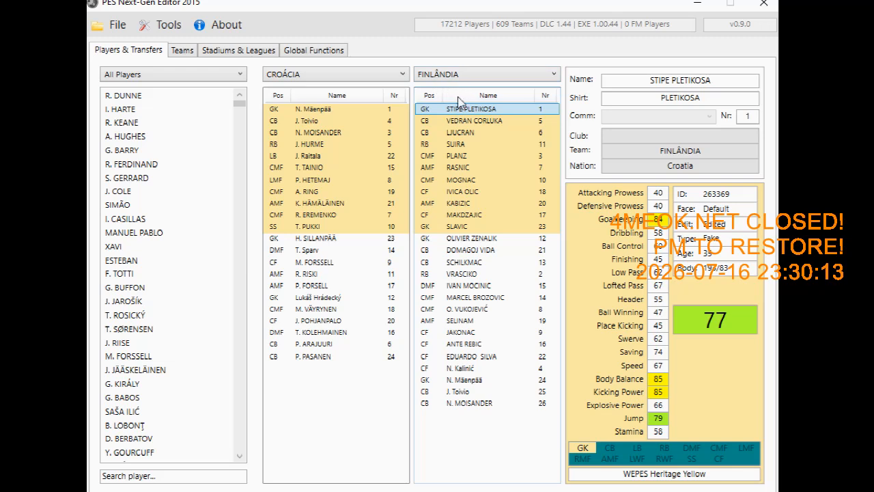
right_click(451, 111)
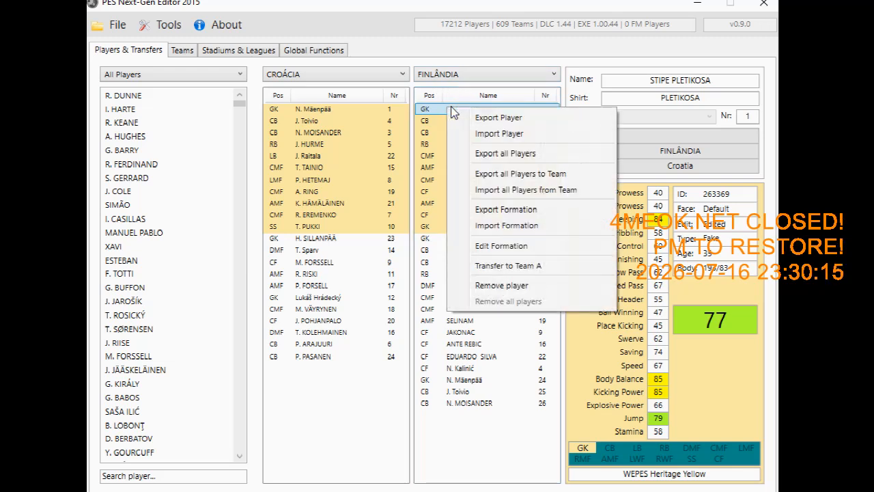
click(508, 266)
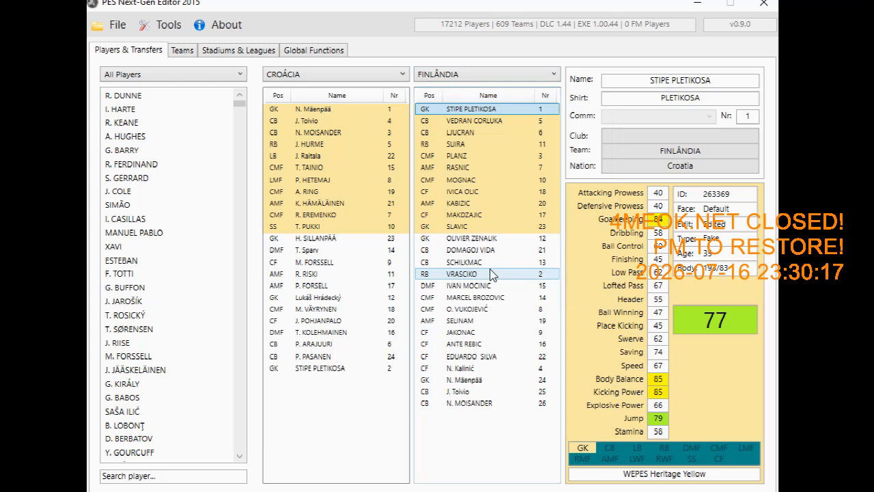
click(467, 121)
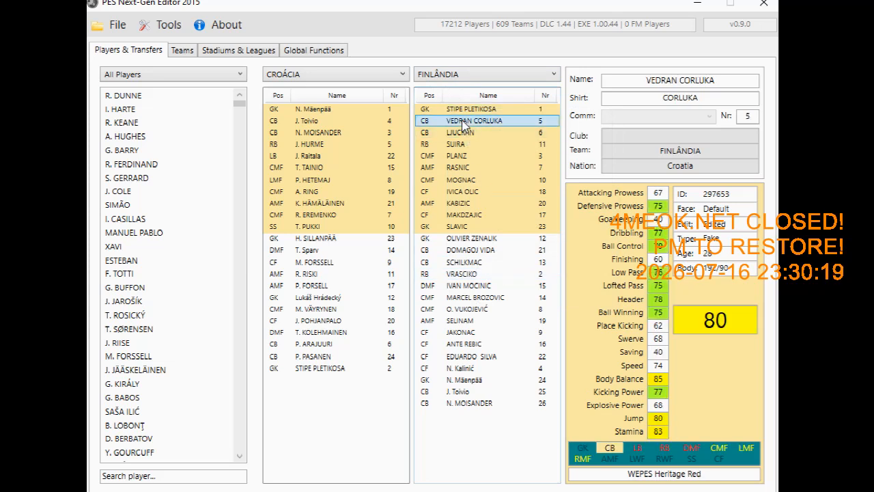
right_click(461, 123)
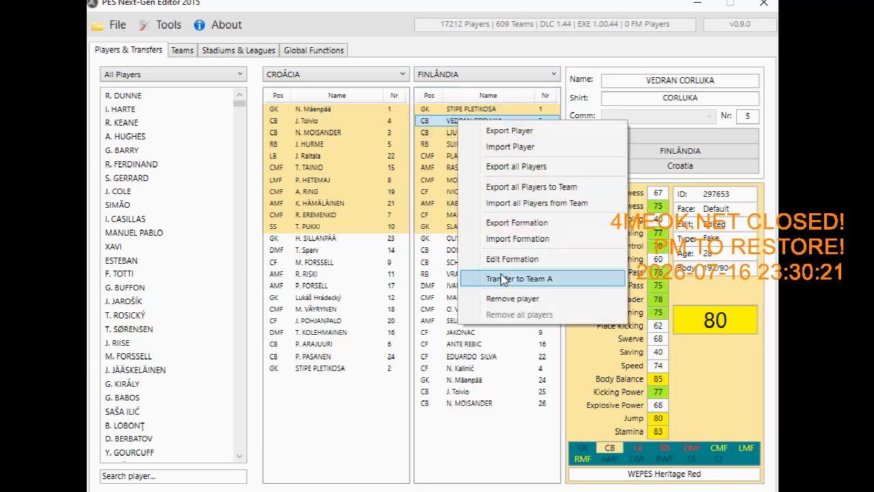
click(503, 279)
Transfer LJUCRAN and SUIRA from the FINLÂNDIA squad to the CROÁCIA squad.
click(464, 135)
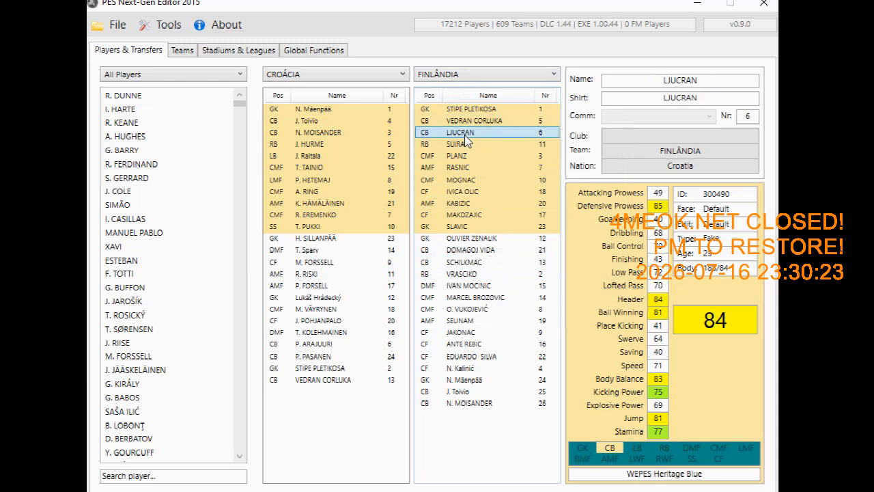
right_click(464, 134)
click(507, 293)
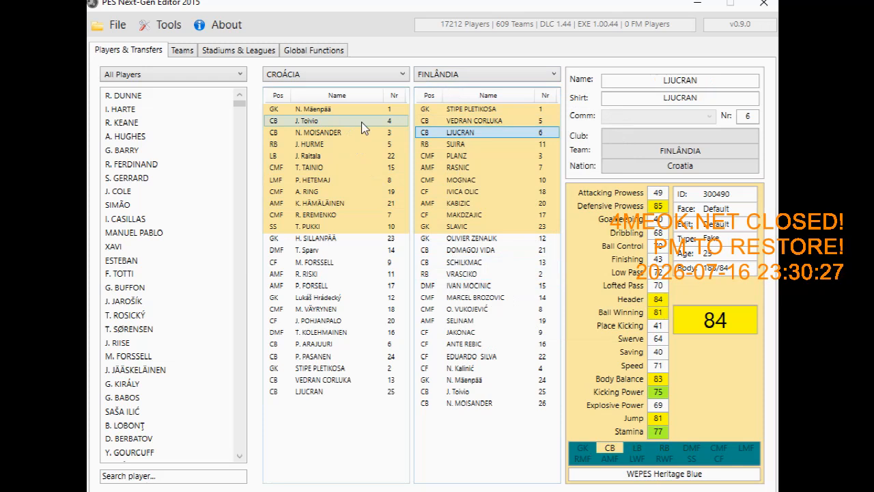
click(467, 145)
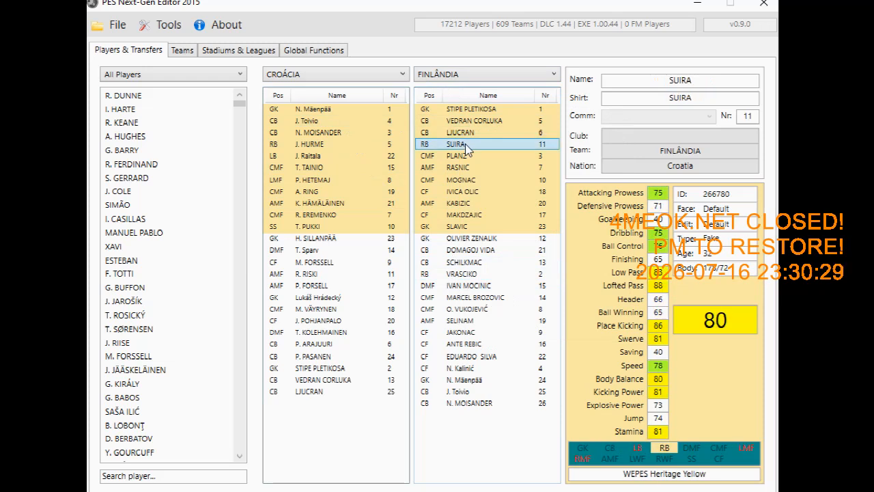
right_click(465, 145)
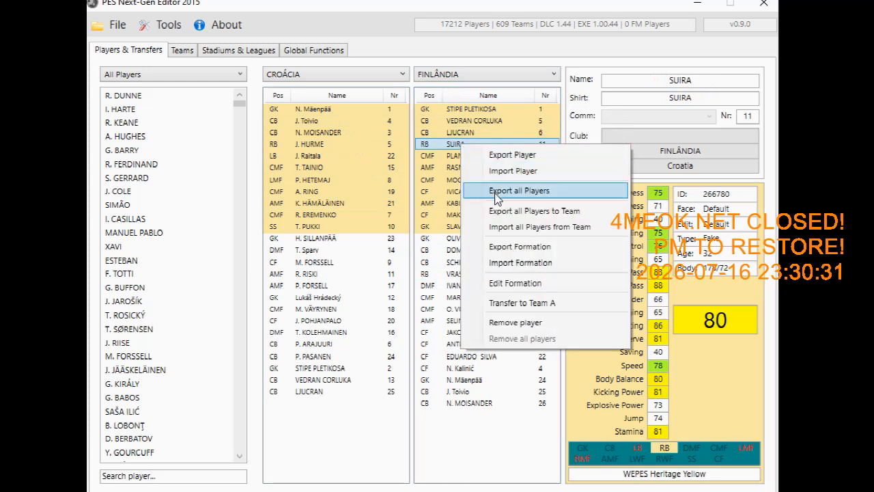
click(515, 304)
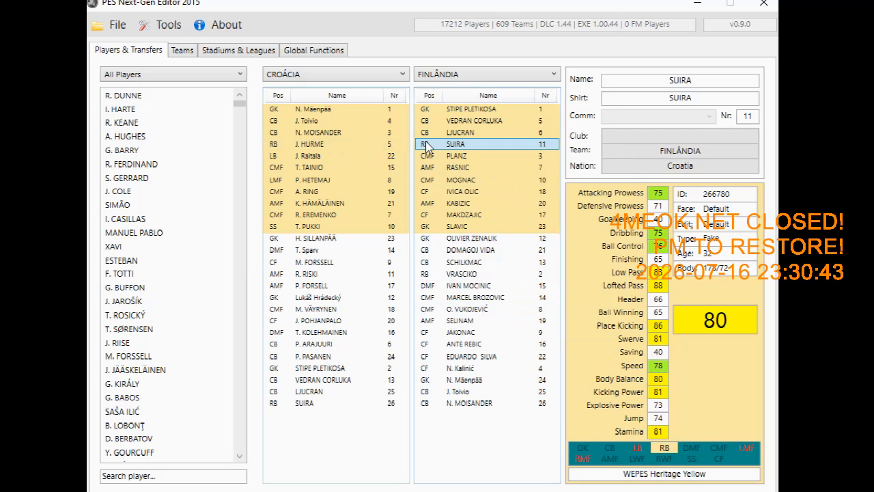
right_click(456, 151)
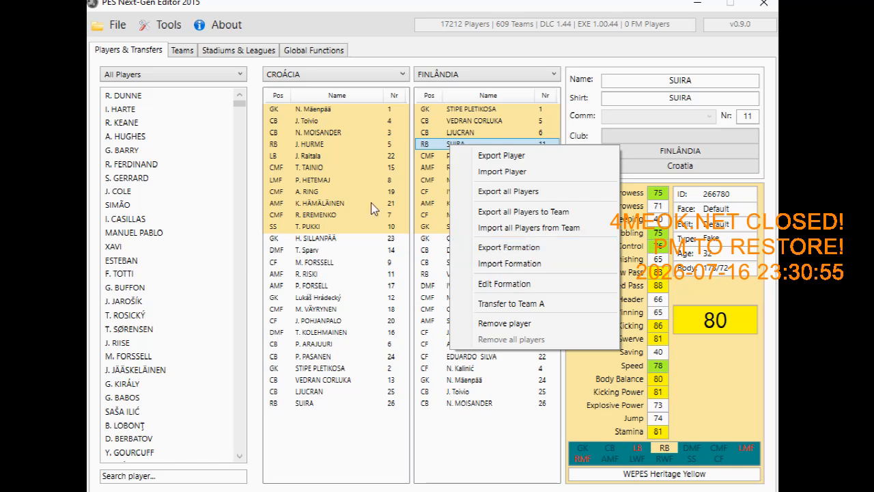
click(314, 183)
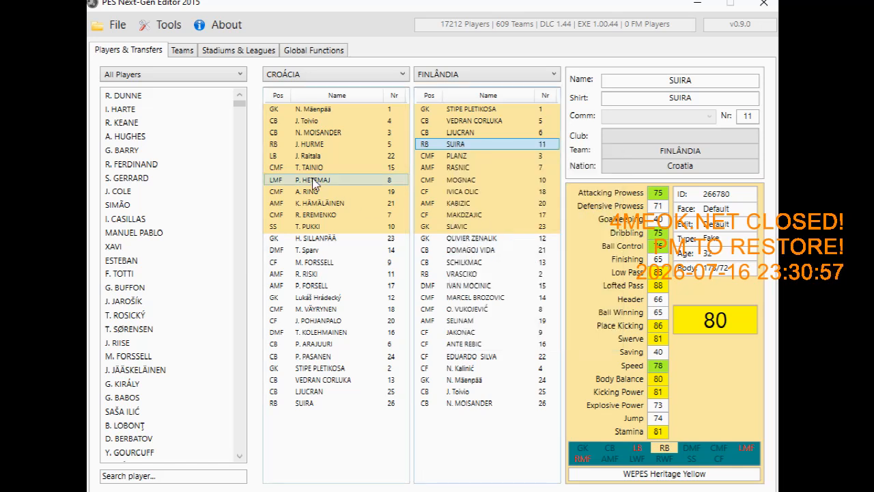
right_click(313, 182)
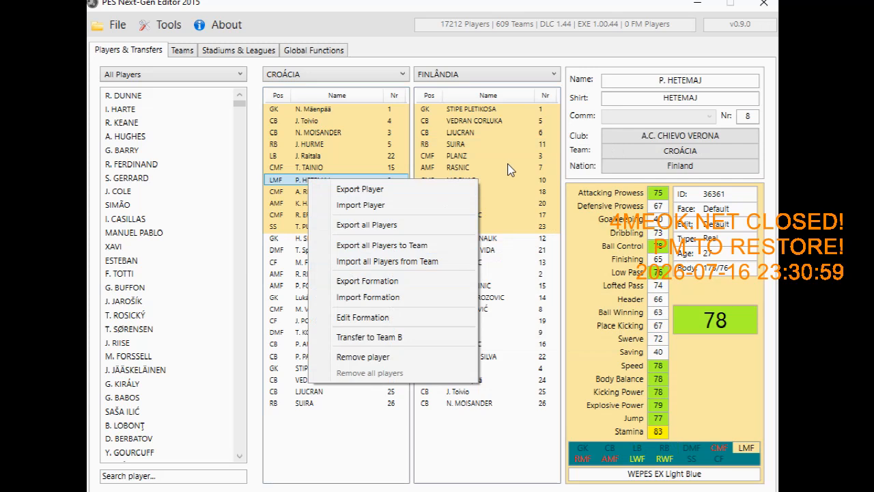
click(468, 145)
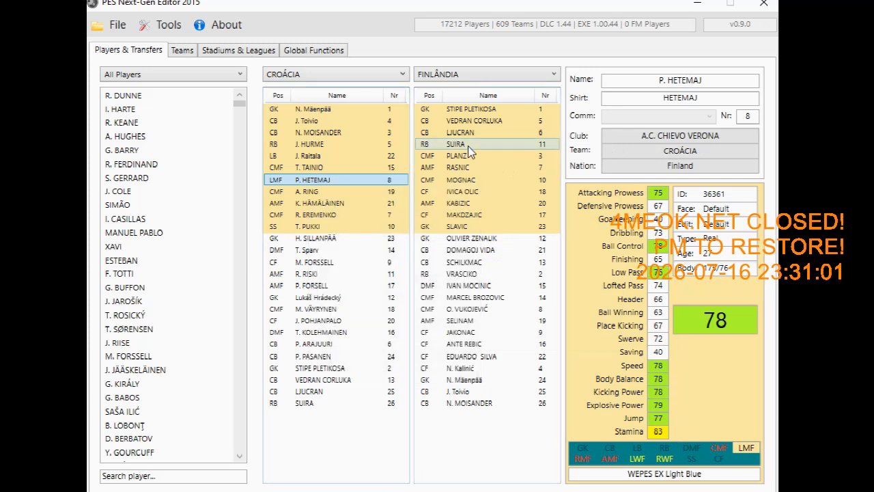
click(474, 124)
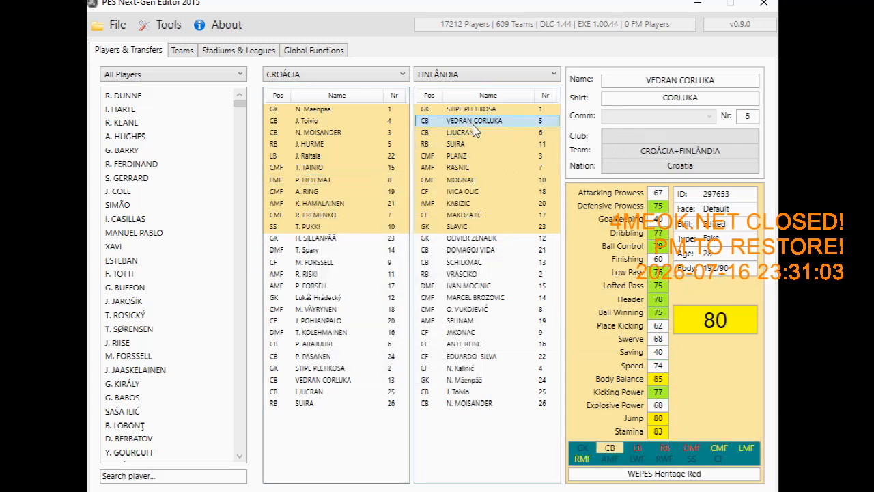
right_click(474, 126)
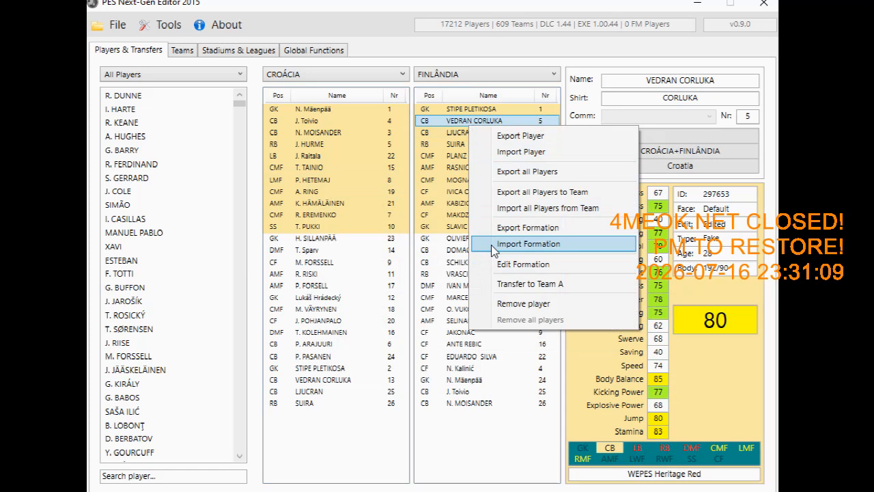
click(319, 178)
right_click(319, 179)
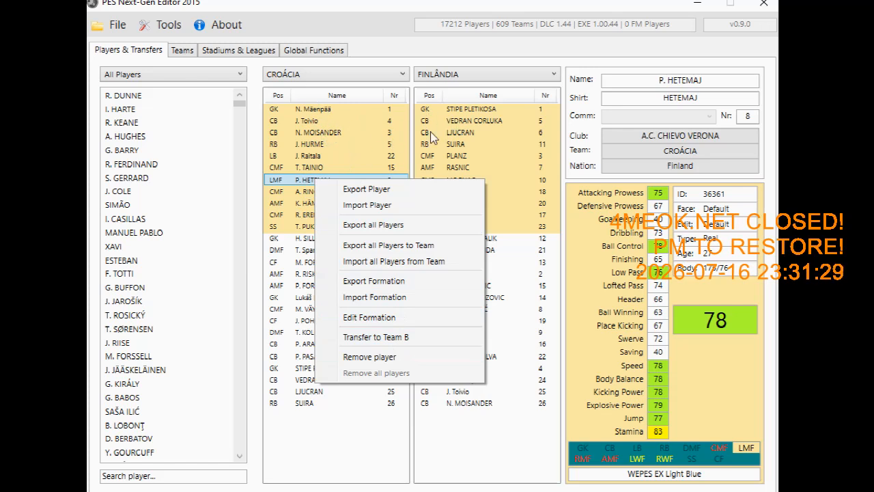
click(394, 24)
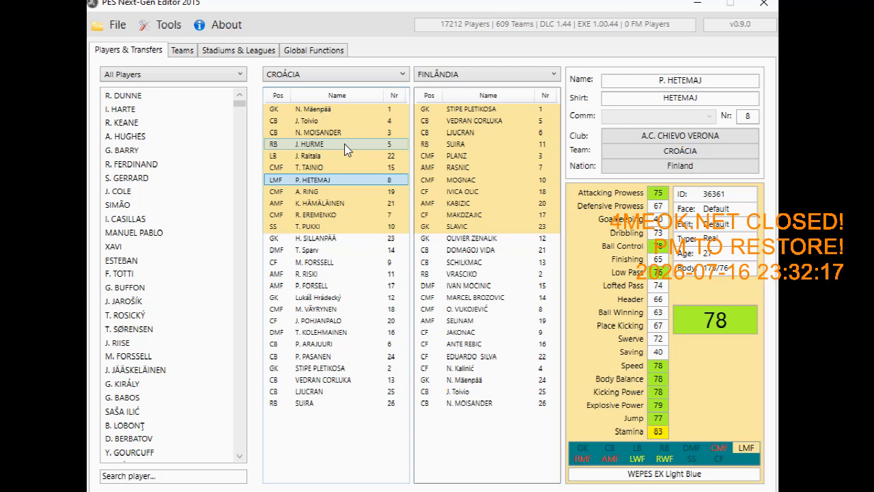
Open MOGNAC from the FINLÂNDIA squad for editing and set his Jump and Header abilities to 99.
double_click(481, 180)
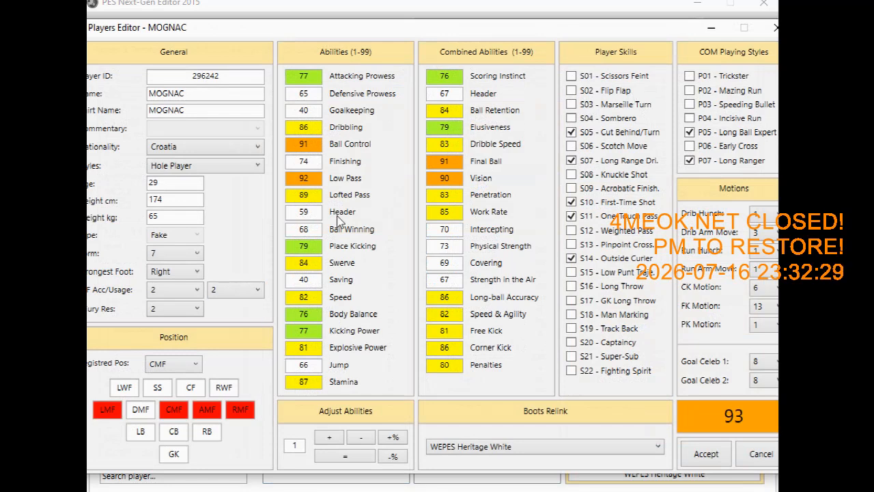
click(312, 247)
double_click(304, 364)
text(99)
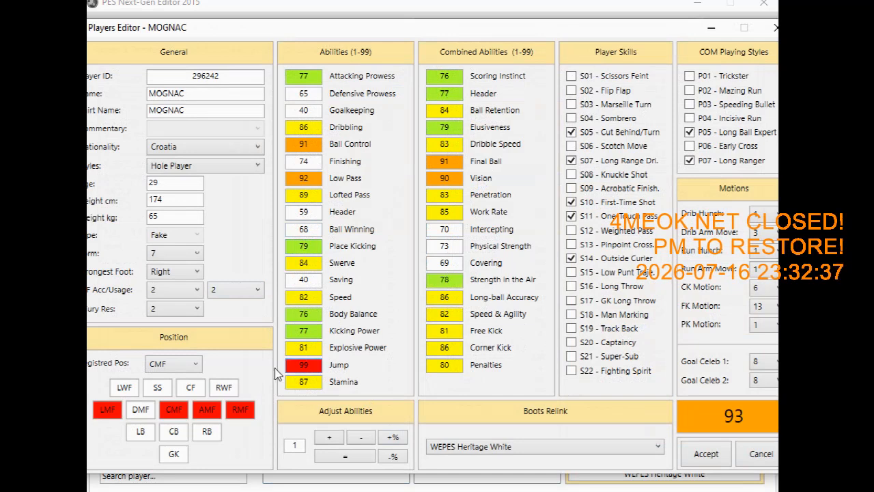
double_click(317, 213)
text(99)
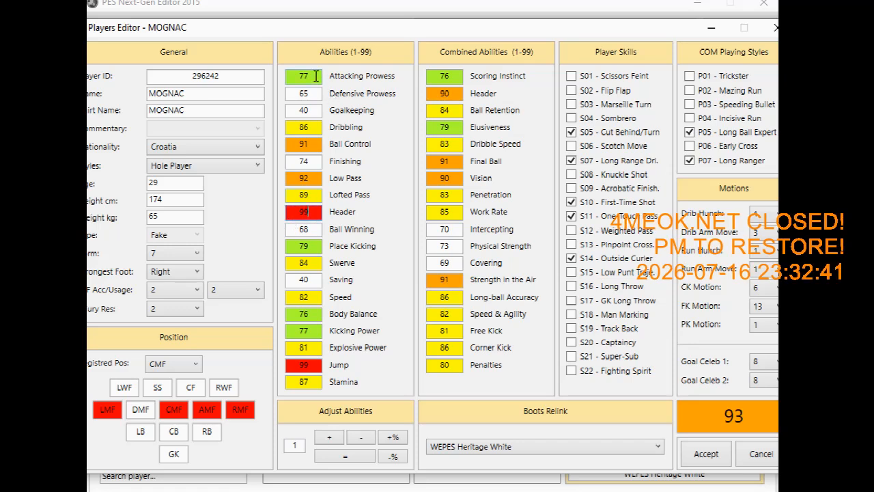
Enter 10 for MOGNAC's Attacking Prowess, and replace the P05 - Long Ball Expert playing style with P04 - Incisive Run.
double_click(311, 76)
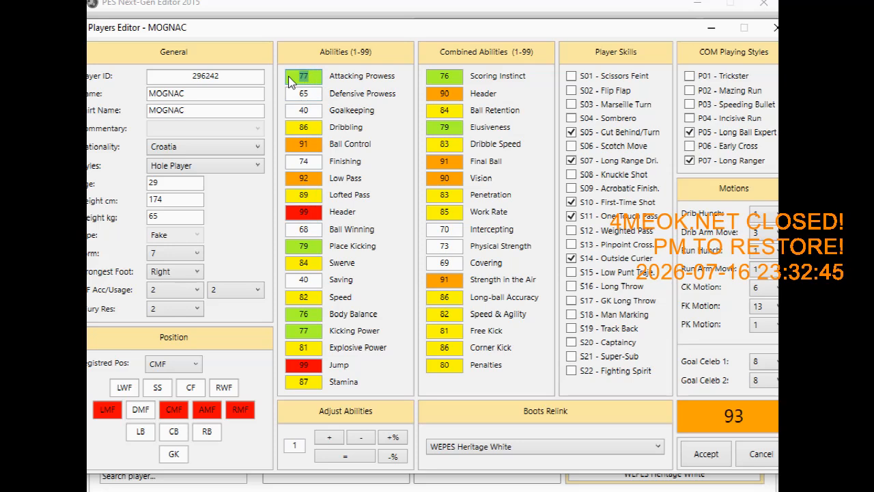
text(10)
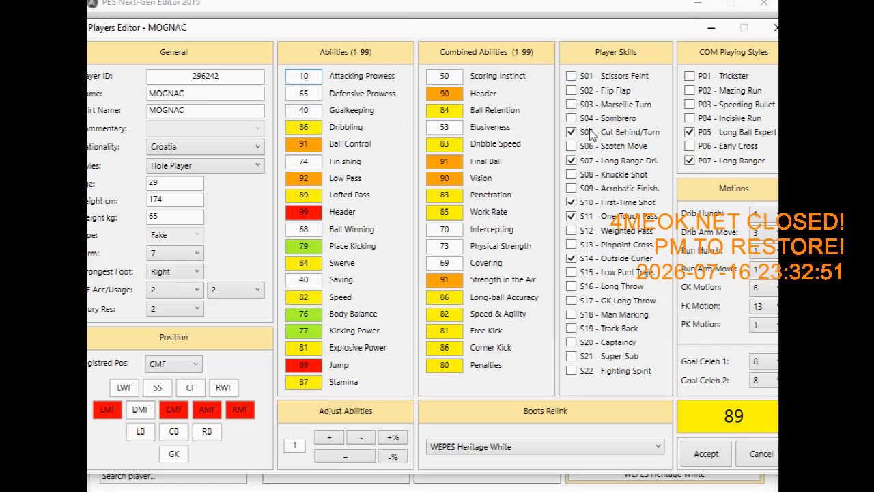
click(690, 117)
click(690, 131)
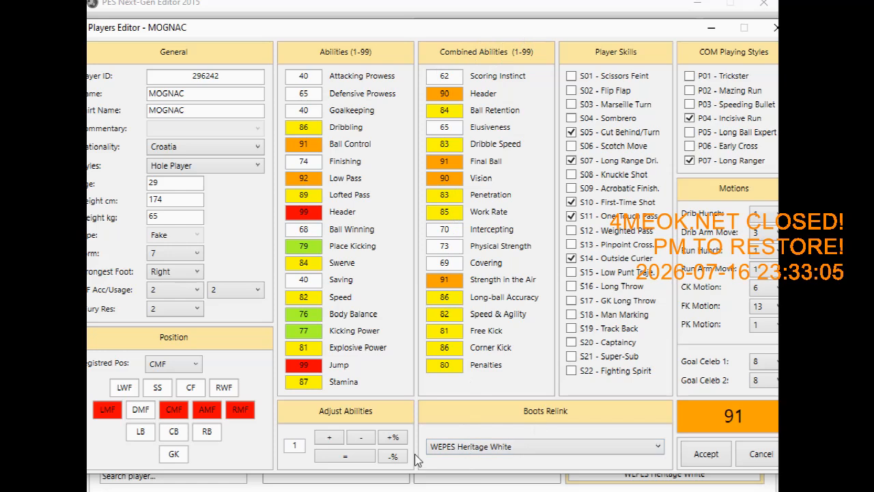
Cycle MOGNAC's RB position proficiency through its levels and leave it at the yellow intermediate level.
click(205, 433)
click(206, 433)
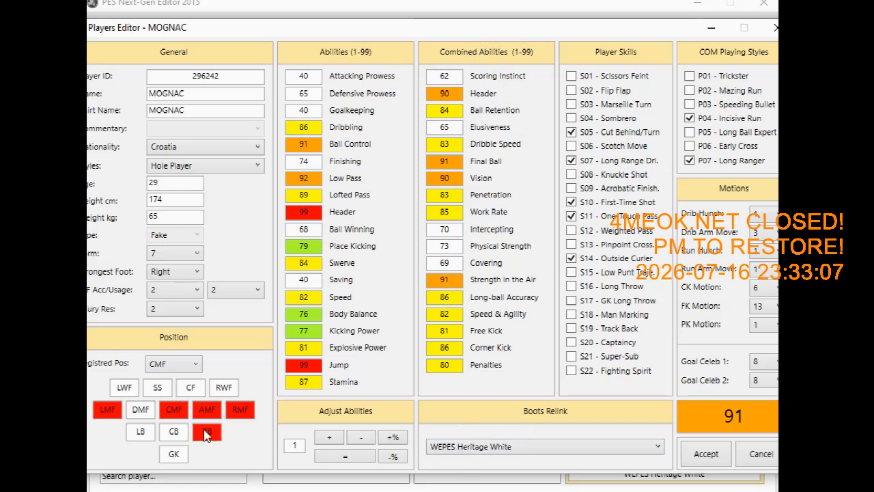
click(206, 433)
click(207, 433)
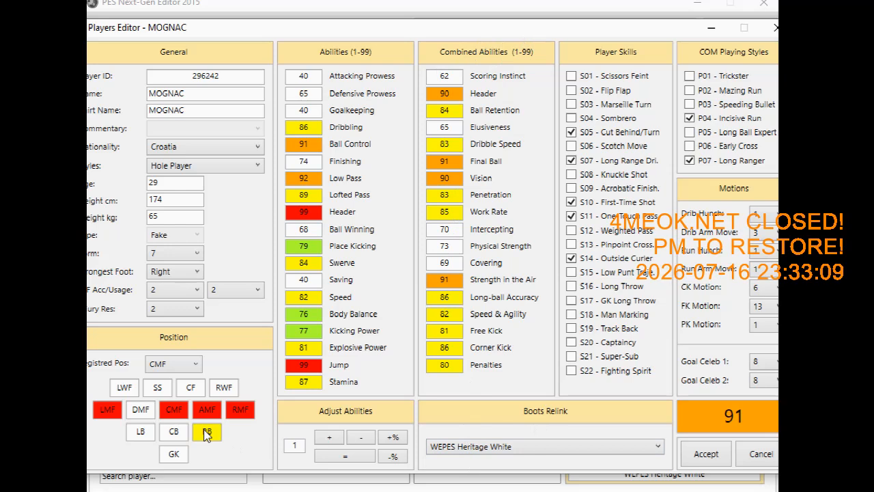
click(207, 433)
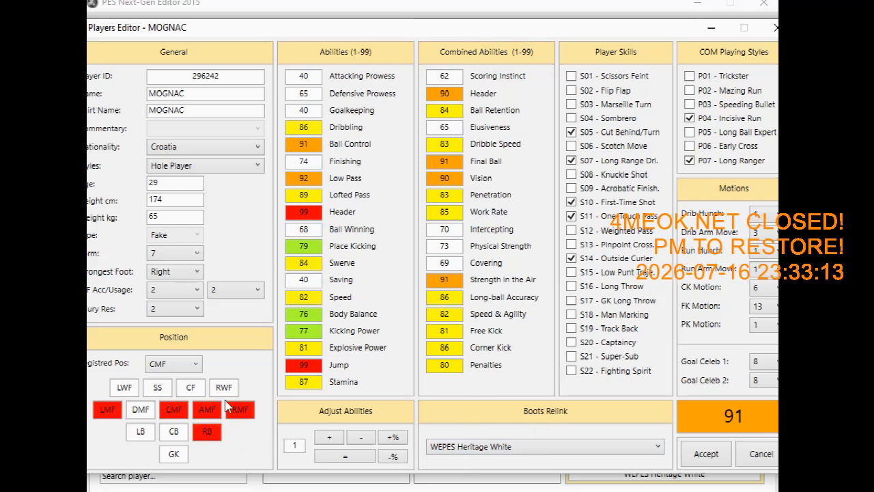
click(213, 431)
click(214, 431)
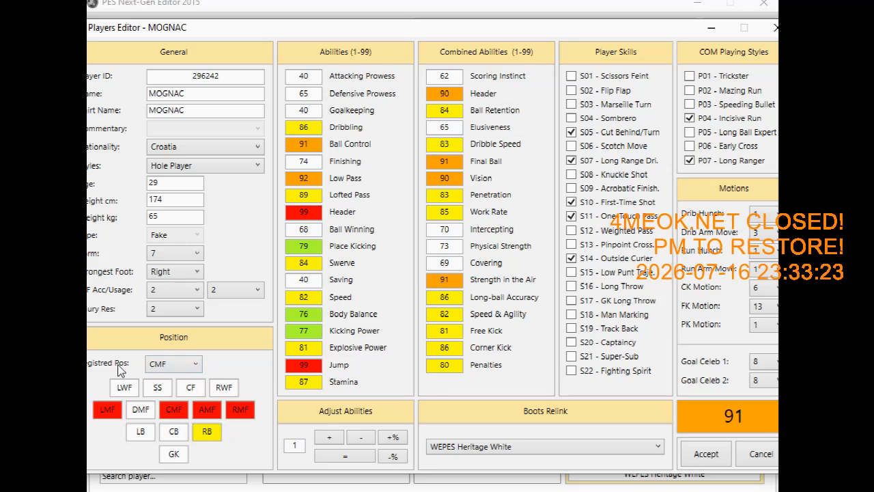
View the registered position choices without changing CMF, and accept the edits to MOGNAC.
click(196, 363)
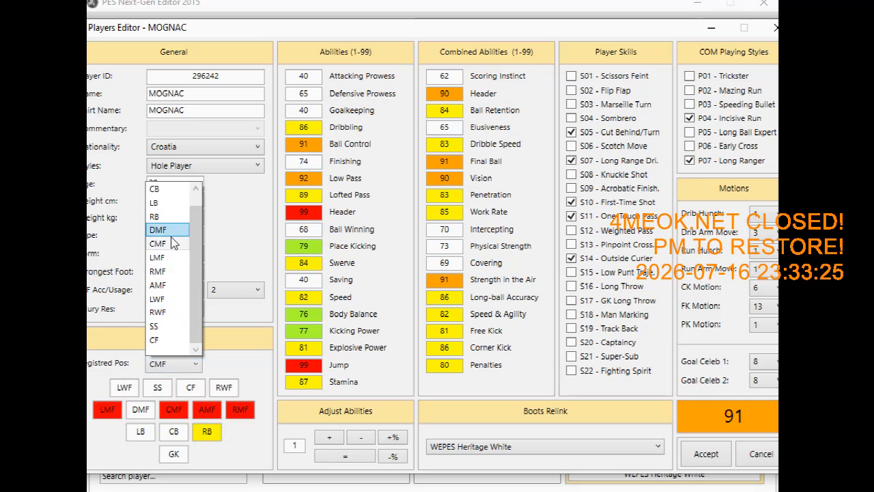
click(239, 343)
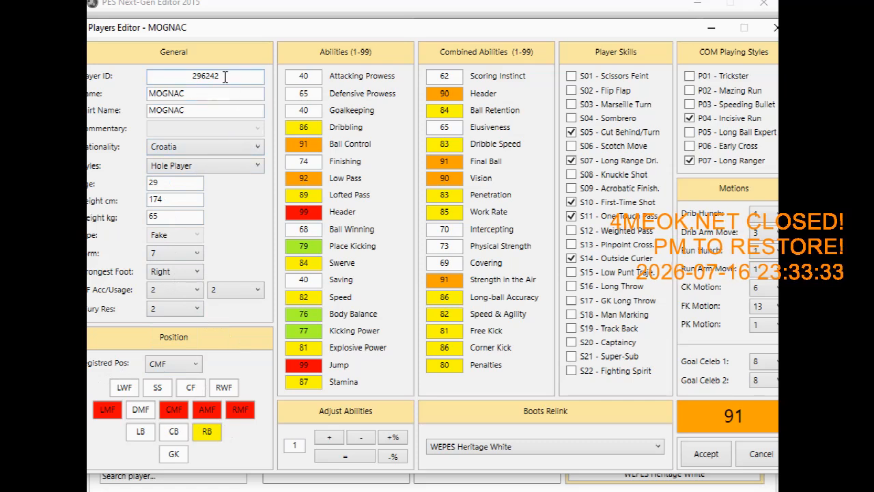
click(709, 454)
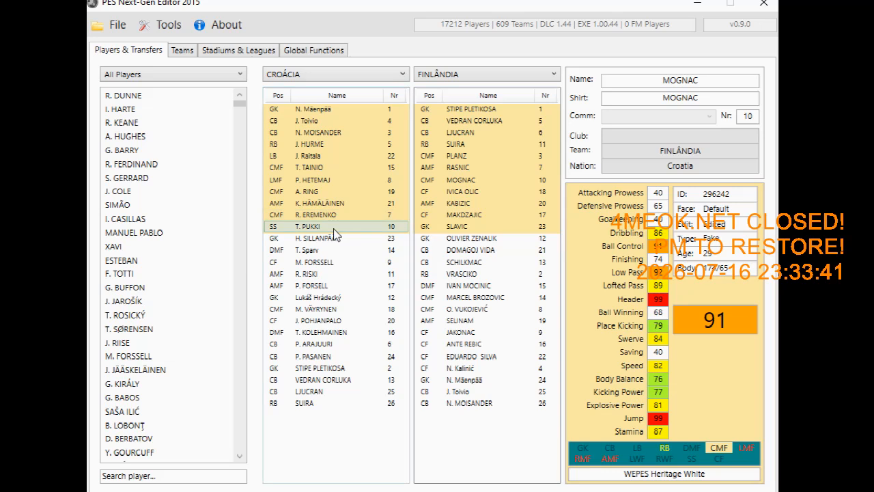
click(118, 26)
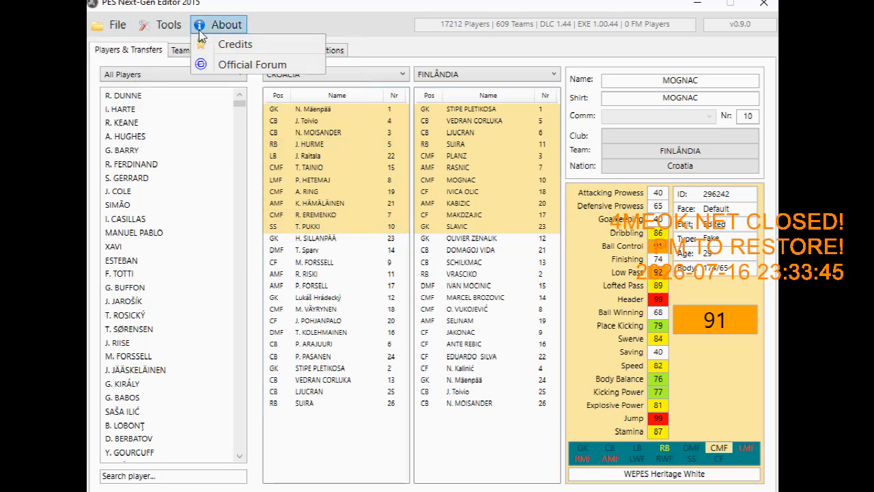
click(335, 12)
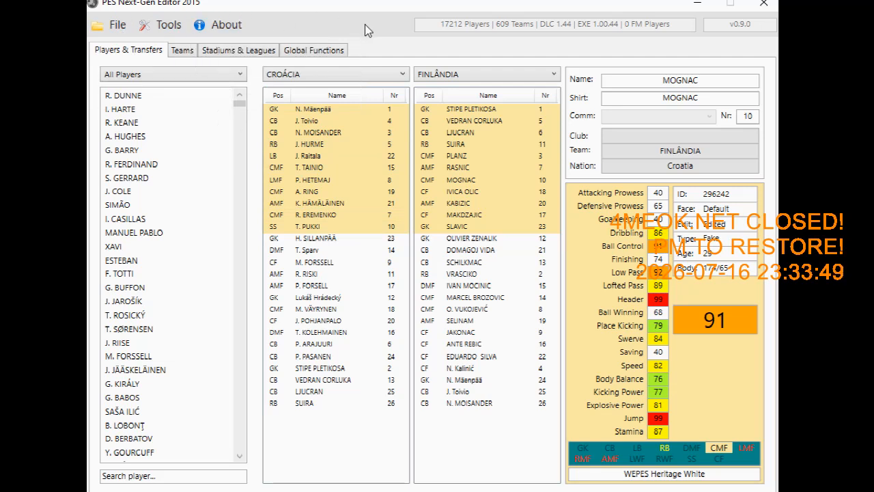